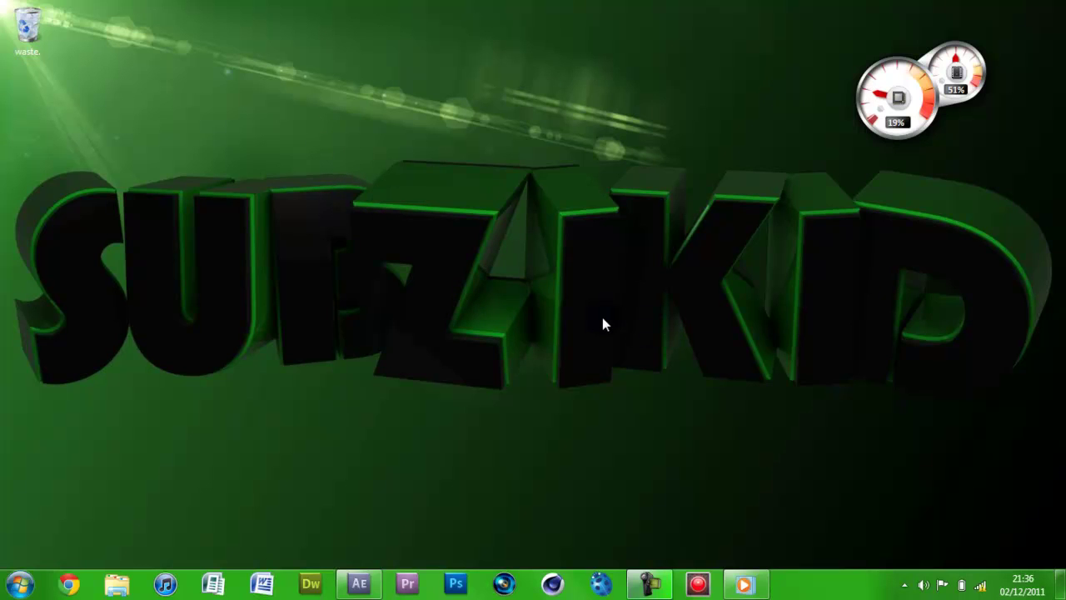
- Play the youtube preview video in short stretches to examine its zoom effect on the 3D text, and close the player
click(744, 584)
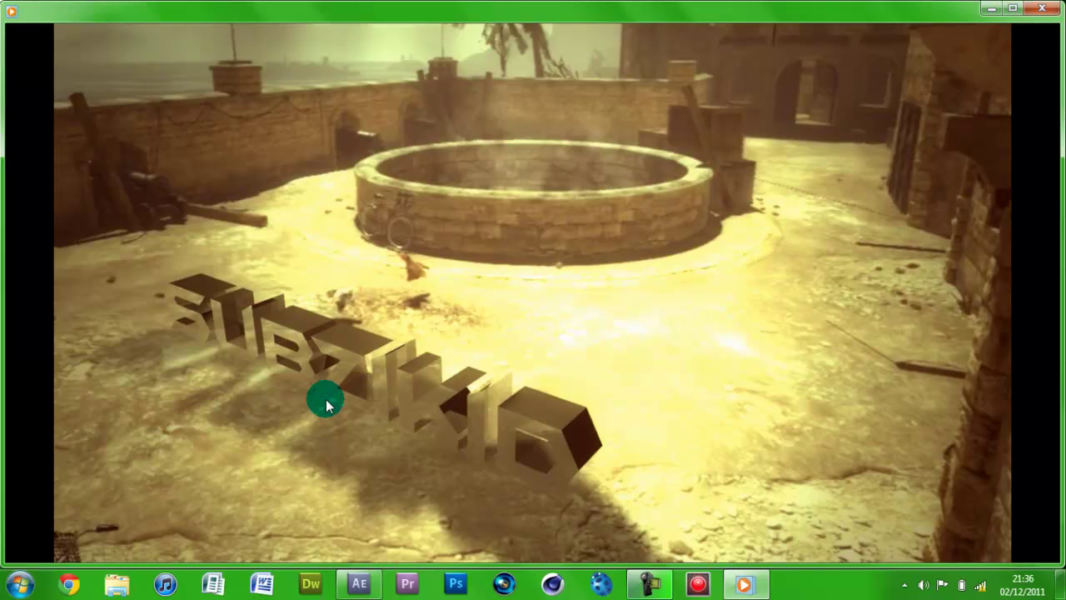
mouse_move(563, 377)
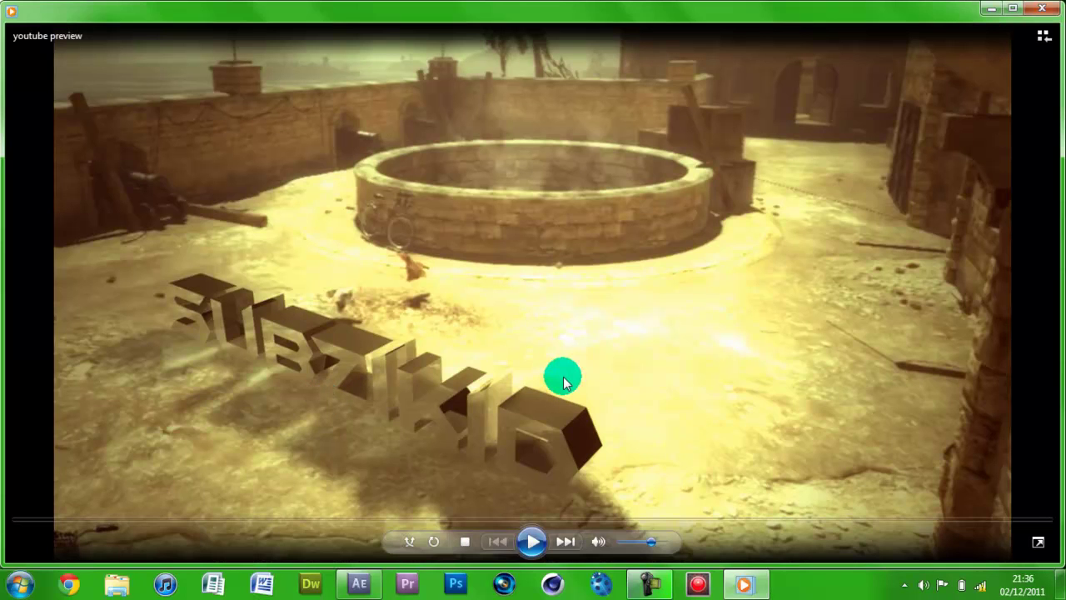
click(529, 550)
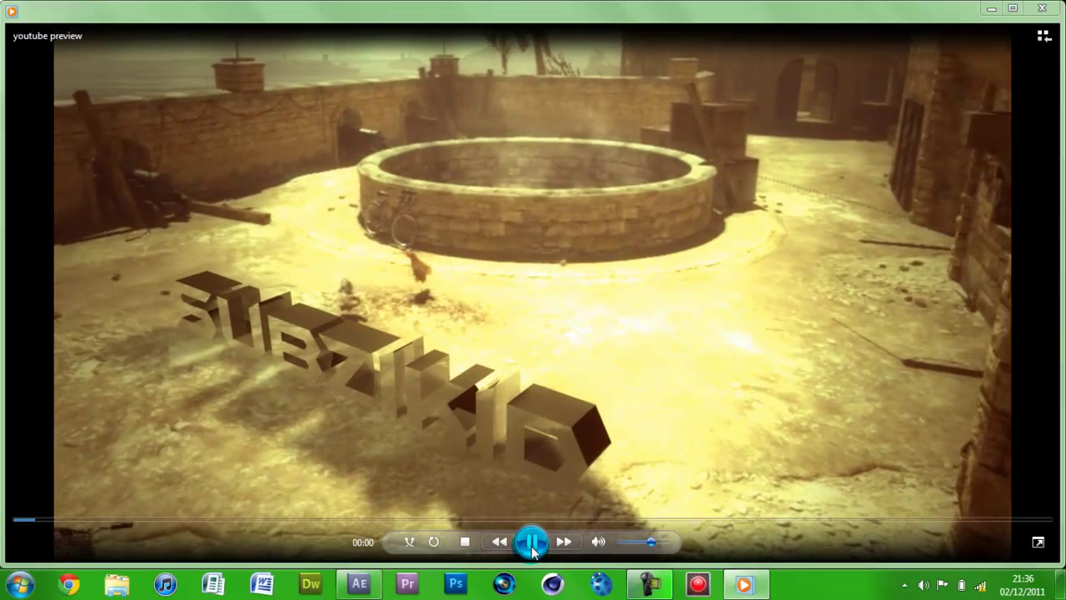
click(532, 545)
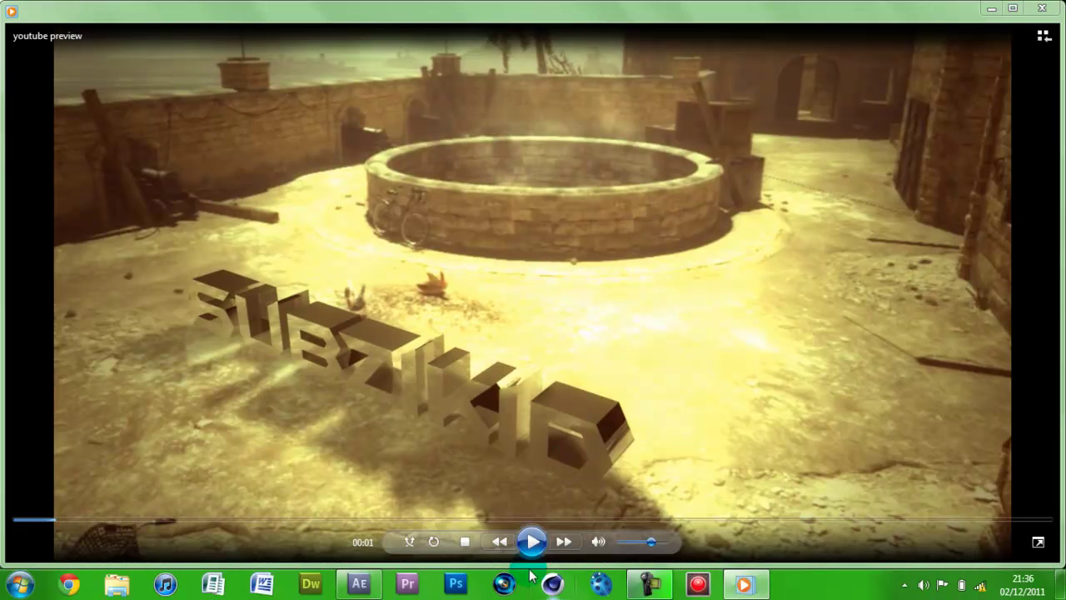
click(530, 542)
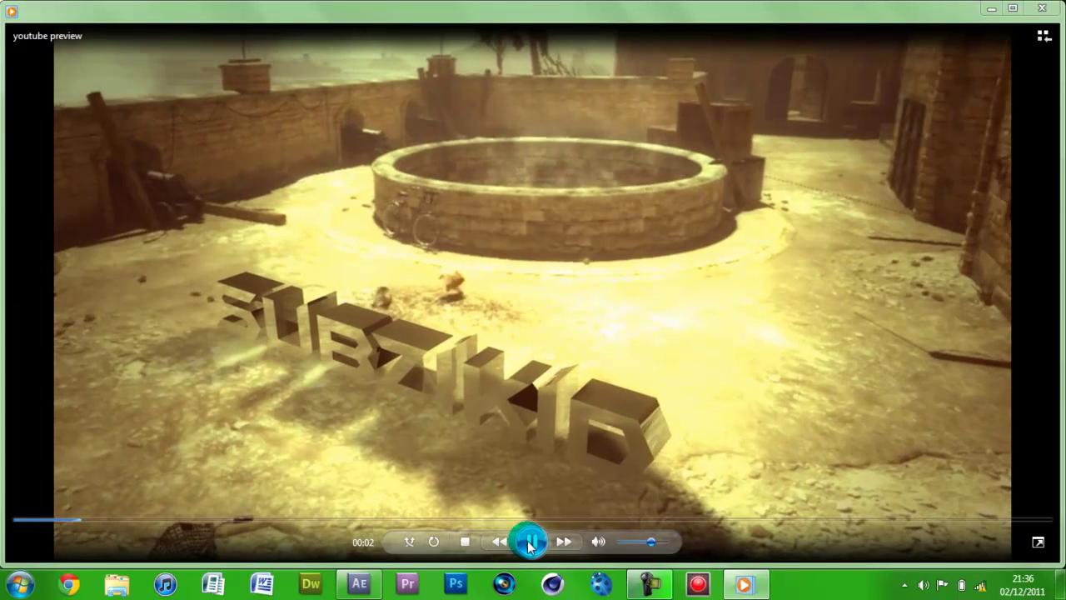
click(530, 543)
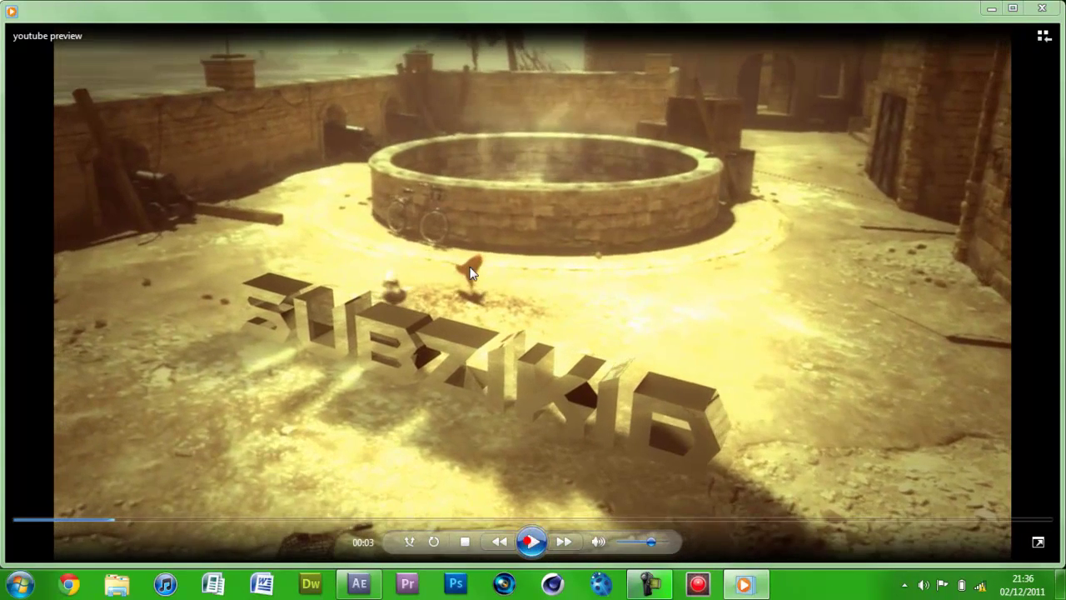
click(533, 542)
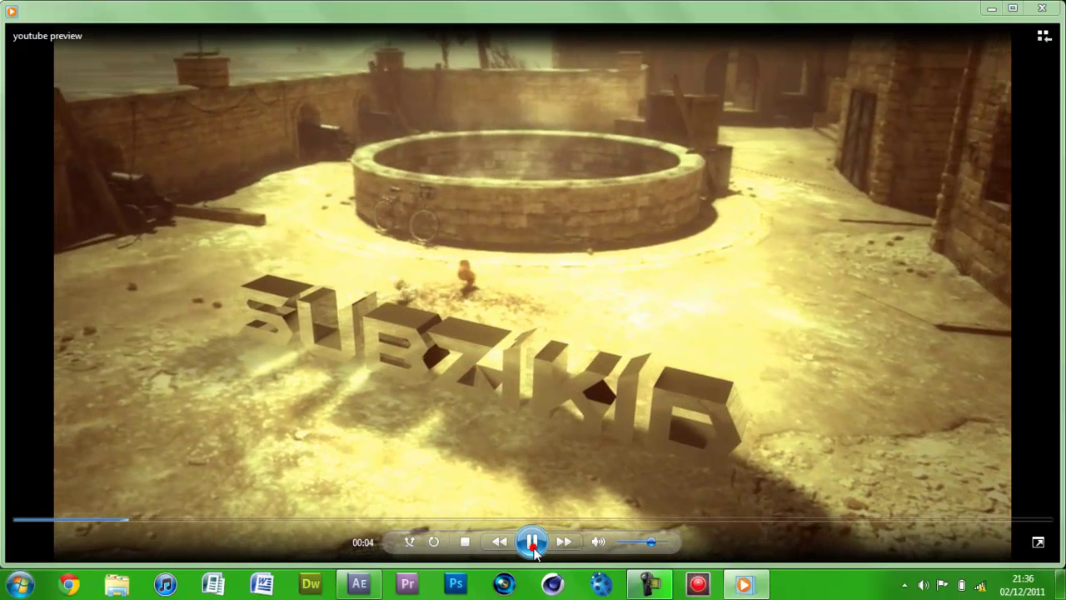
click(533, 542)
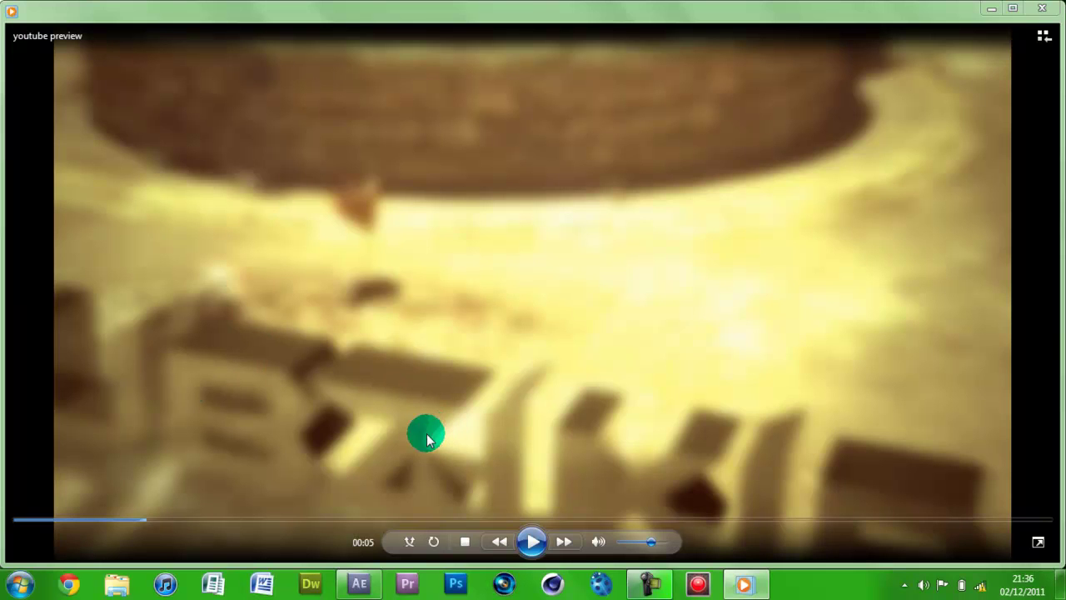
click(531, 543)
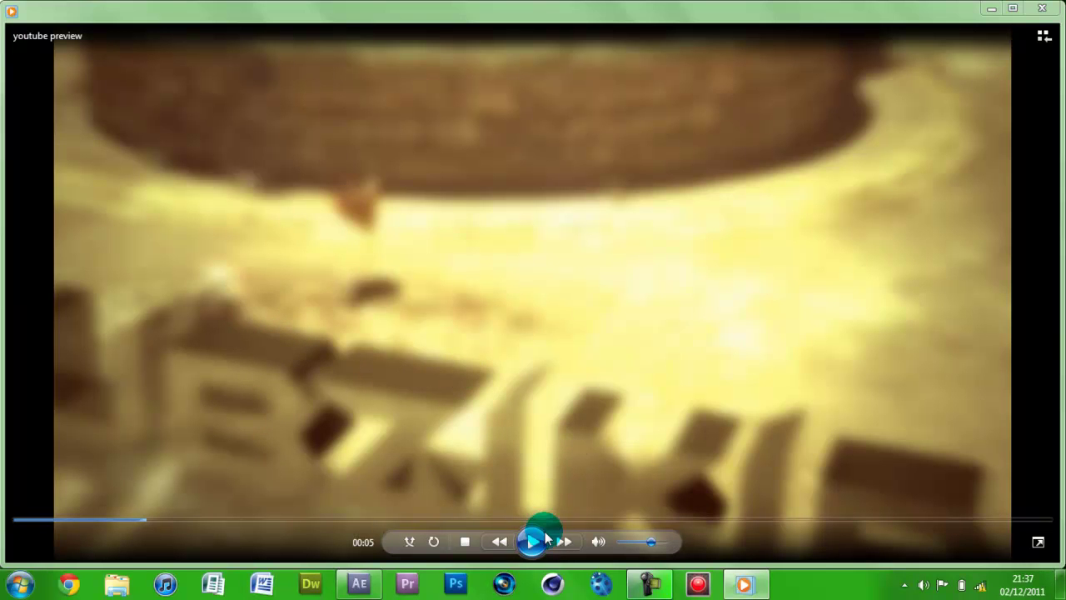
click(531, 540)
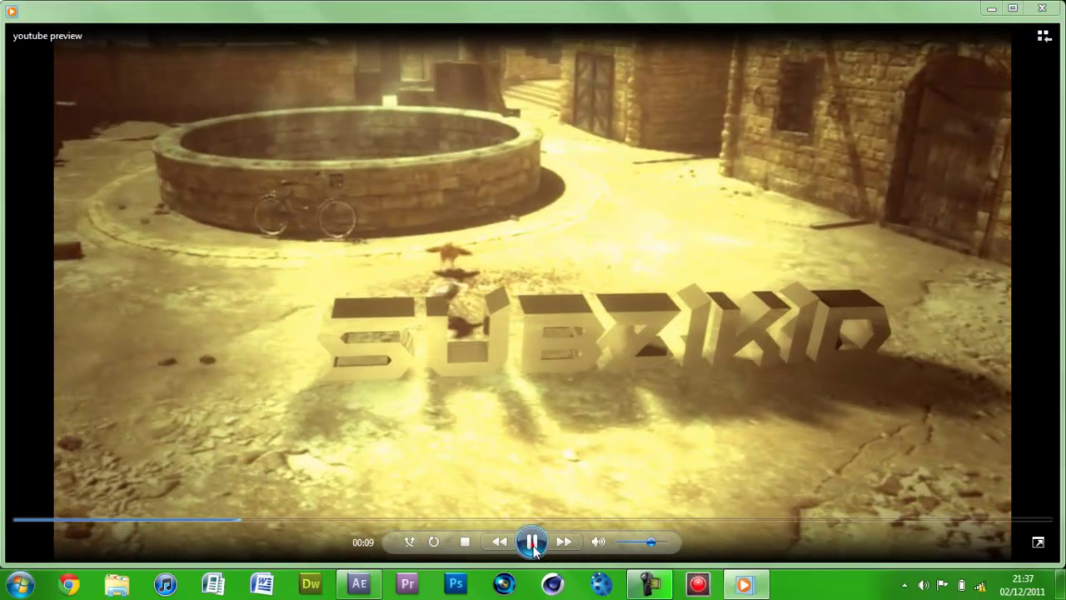
click(515, 270)
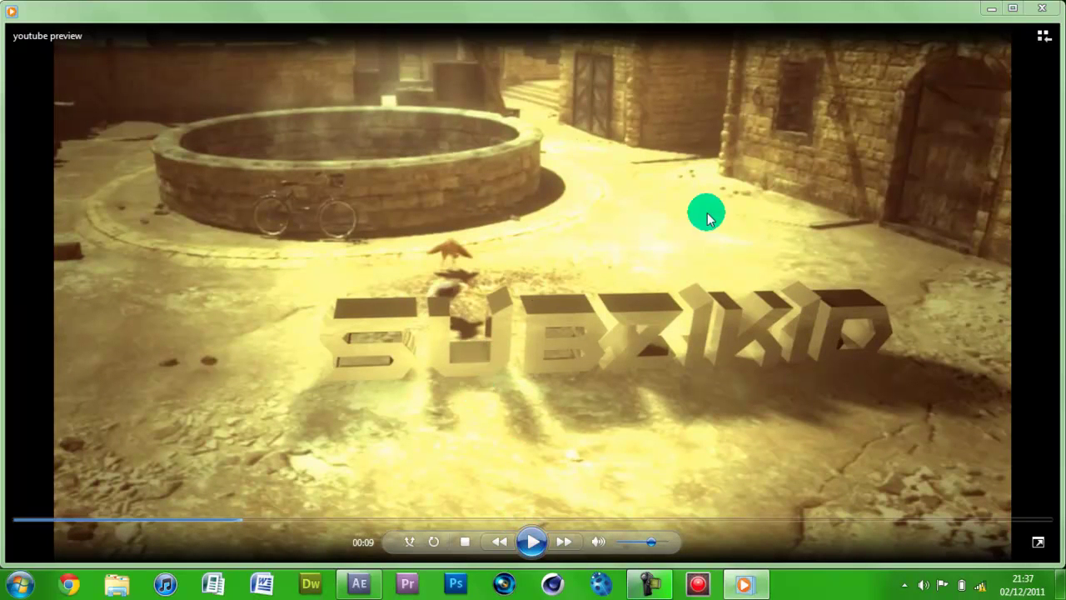
click(1051, 11)
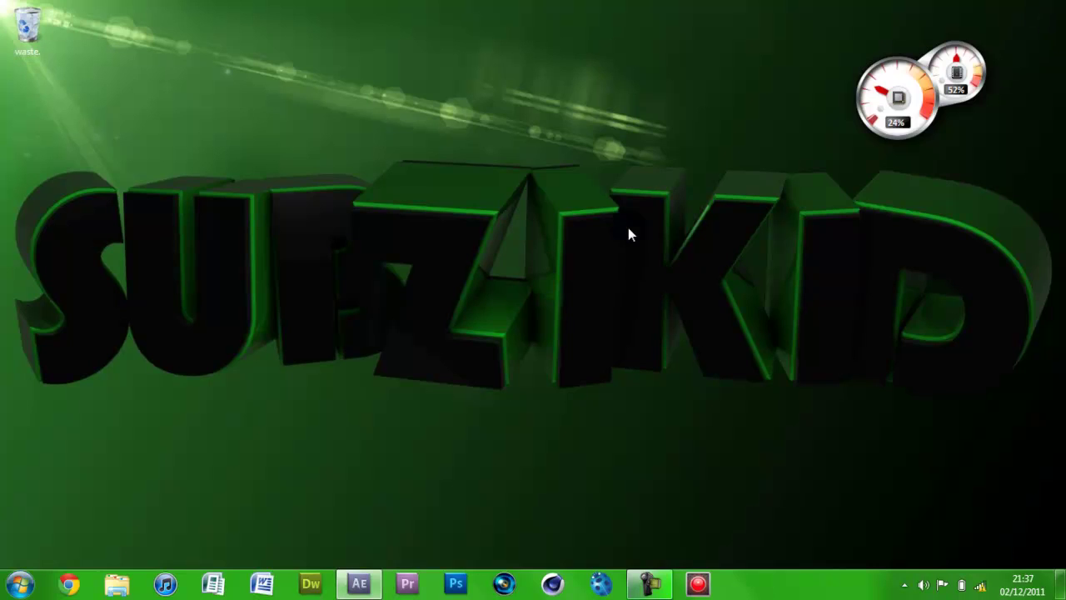
- Switch to After Effects and move the motion track composition's current time to 0:00:04:00, with the timeline zoomed in around it
click(359, 583)
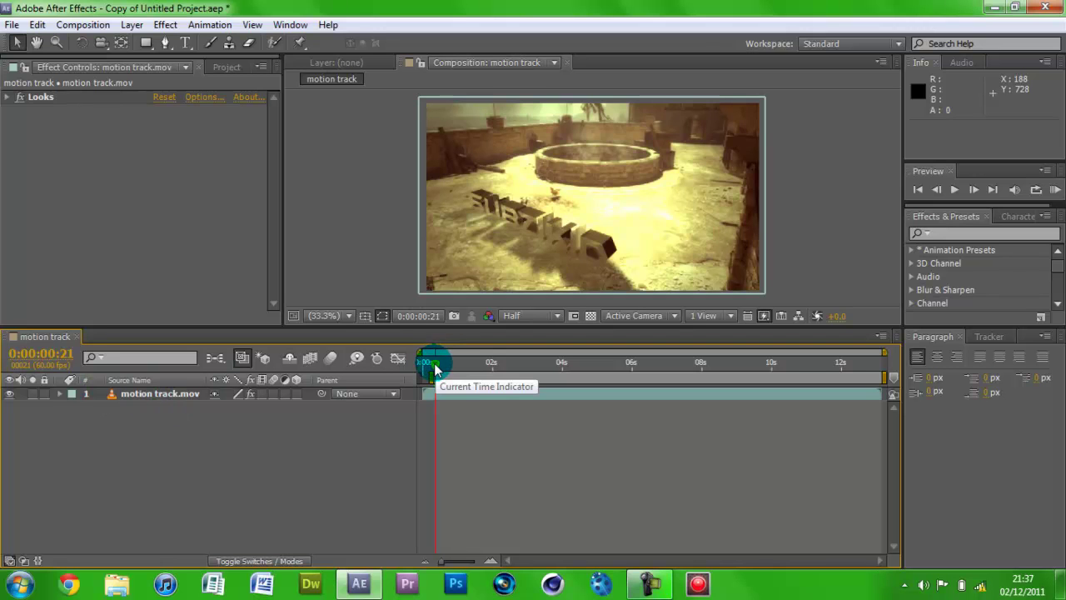
drag(434, 366, 562, 363)
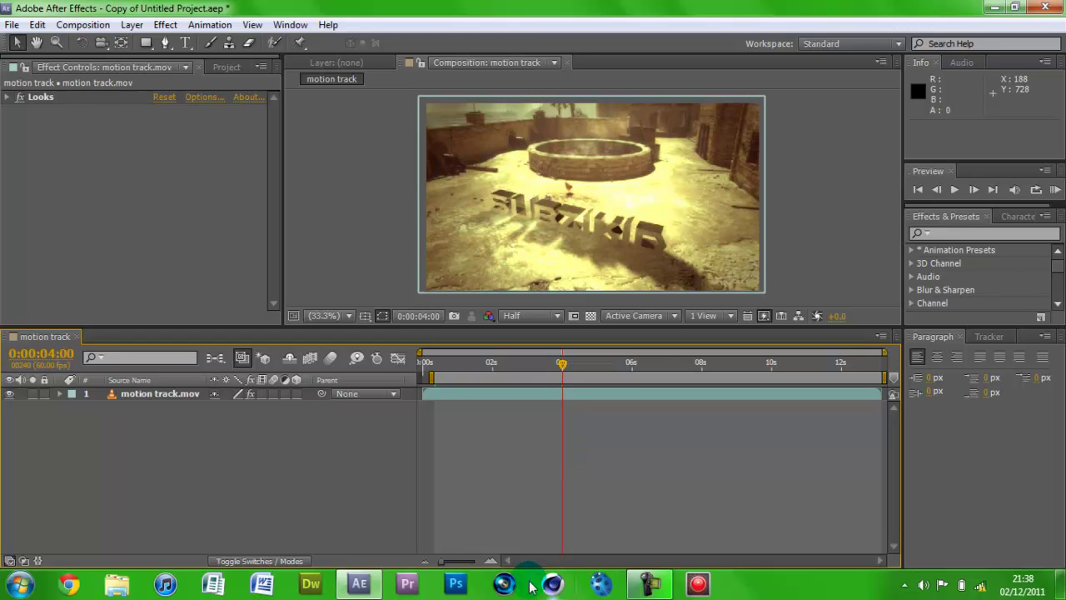
mouse_move(448, 566)
mouse_down()
mouse_move(440, 563)
mouse_move(450, 564)
mouse_up()
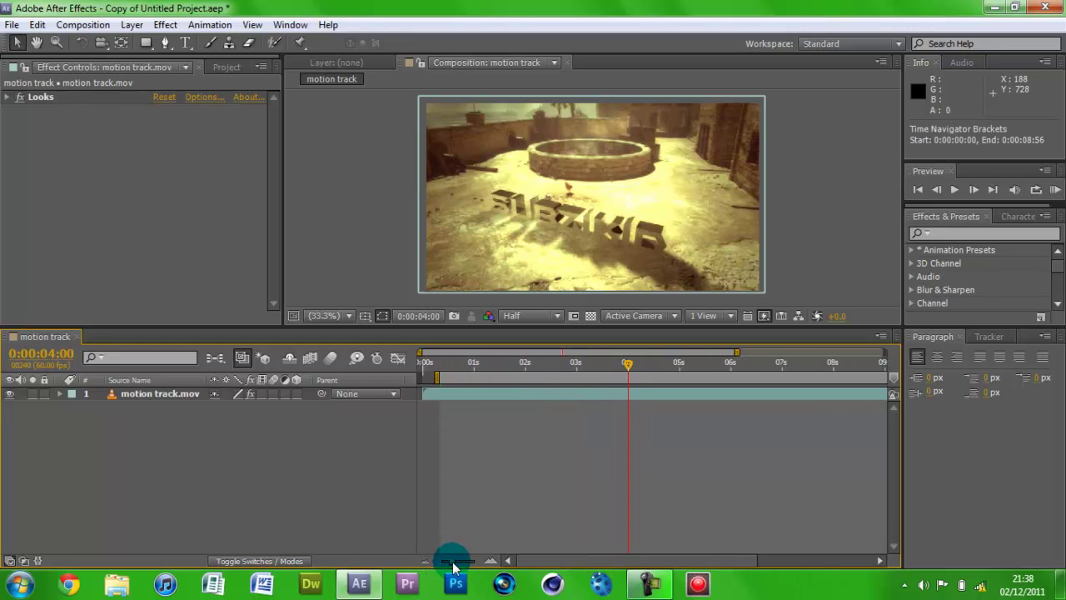
drag(733, 353, 638, 351)
drag(613, 564, 669, 561)
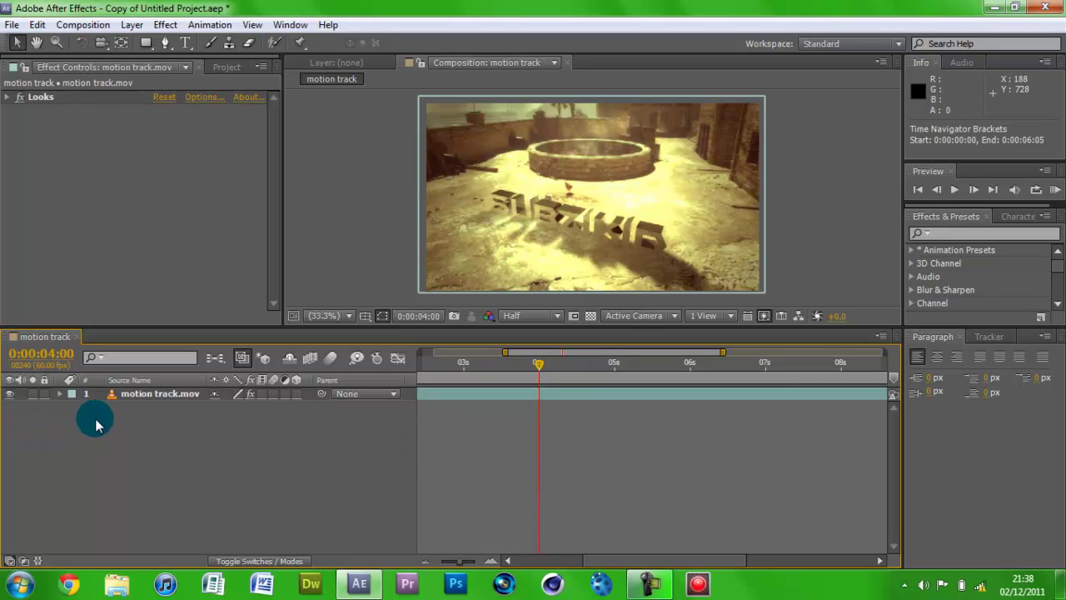
- Reveal the Scale property of the motion track.mov layer and start its animation with a keyframe at 0:00:03:56
click(121, 393)
key(s)
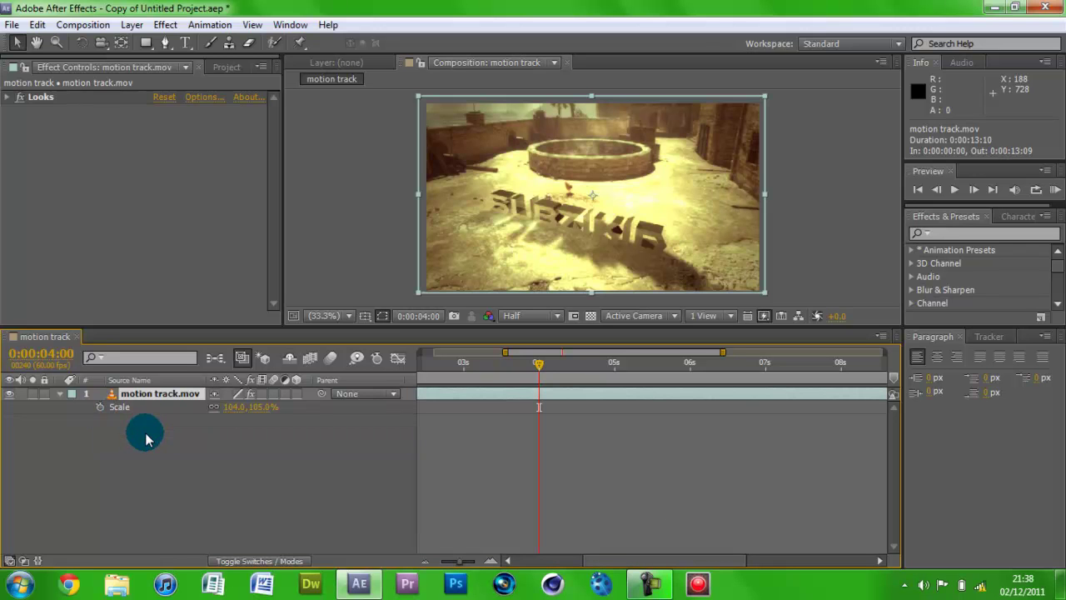
click(121, 416)
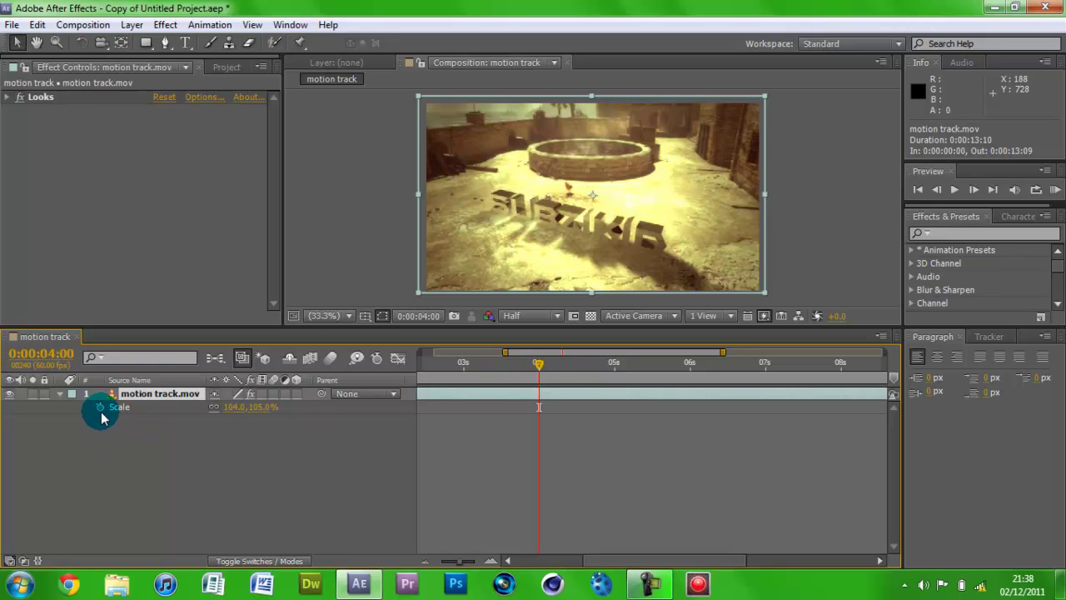
click(523, 355)
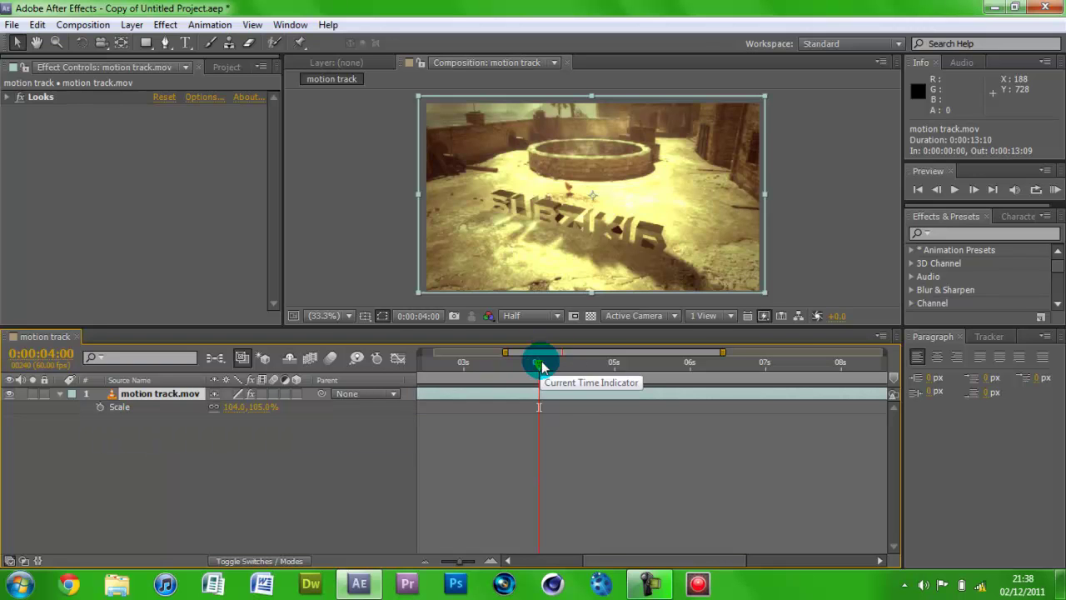
click(538, 366)
drag(538, 370, 535, 366)
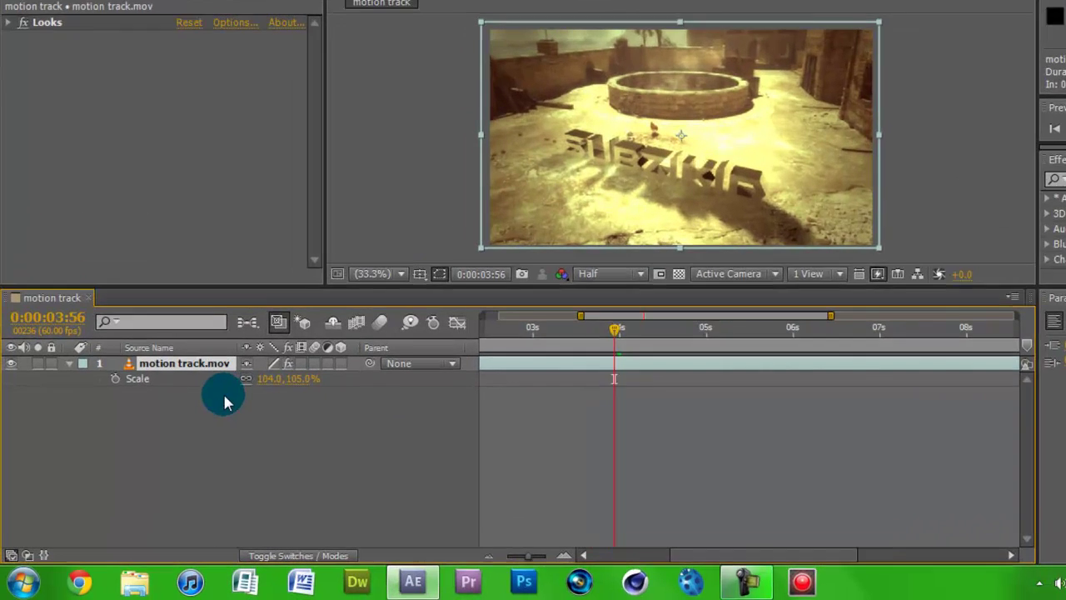
click(116, 378)
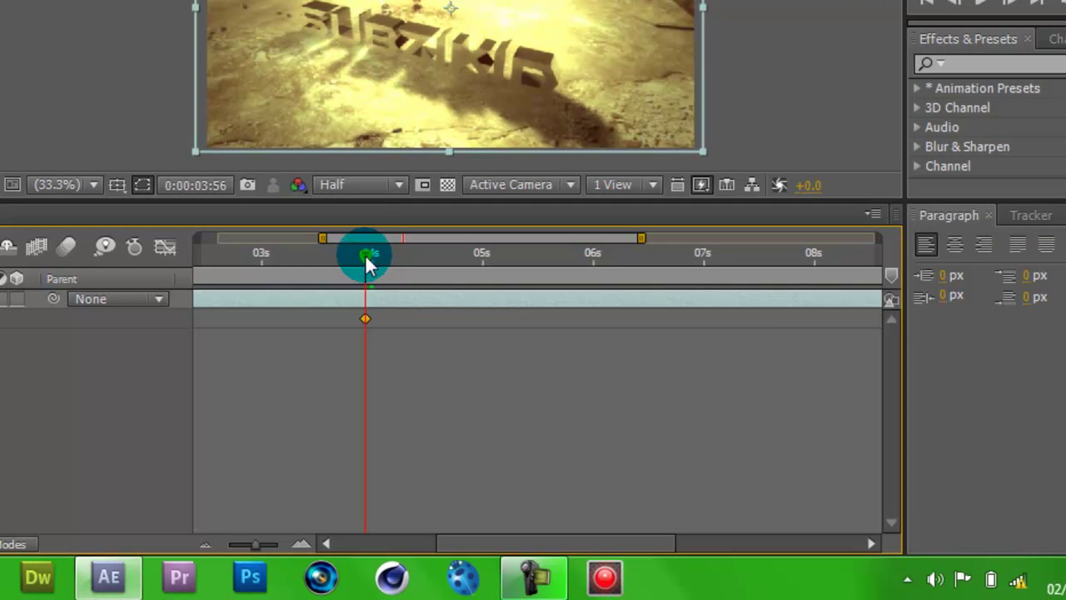
- Add a second Scale keyframe at 0:00:04:00 on the motion track.mov layer
drag(366, 258, 371, 252)
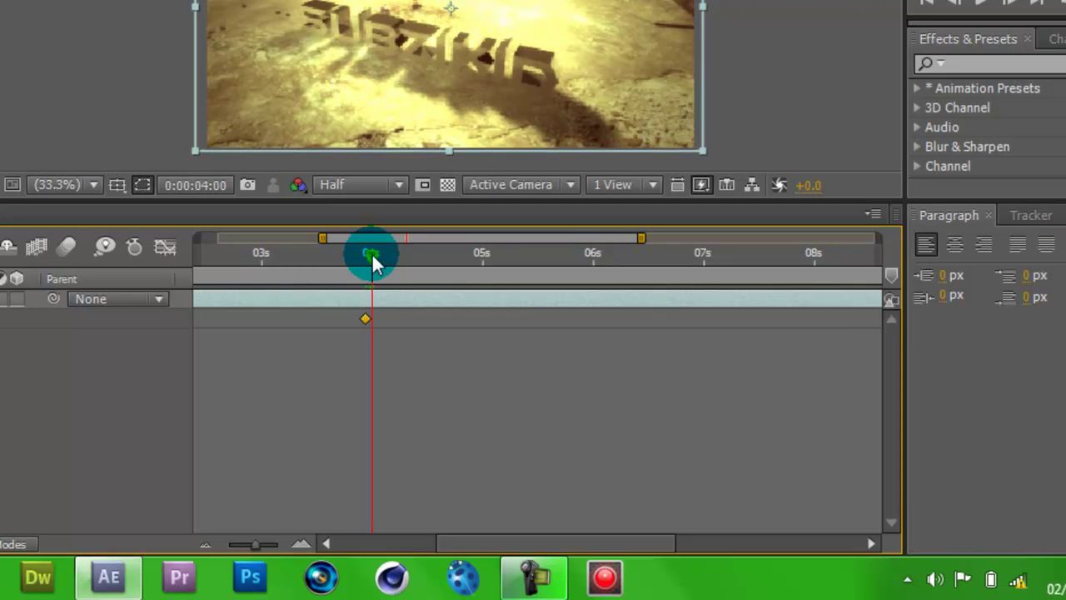
click(377, 308)
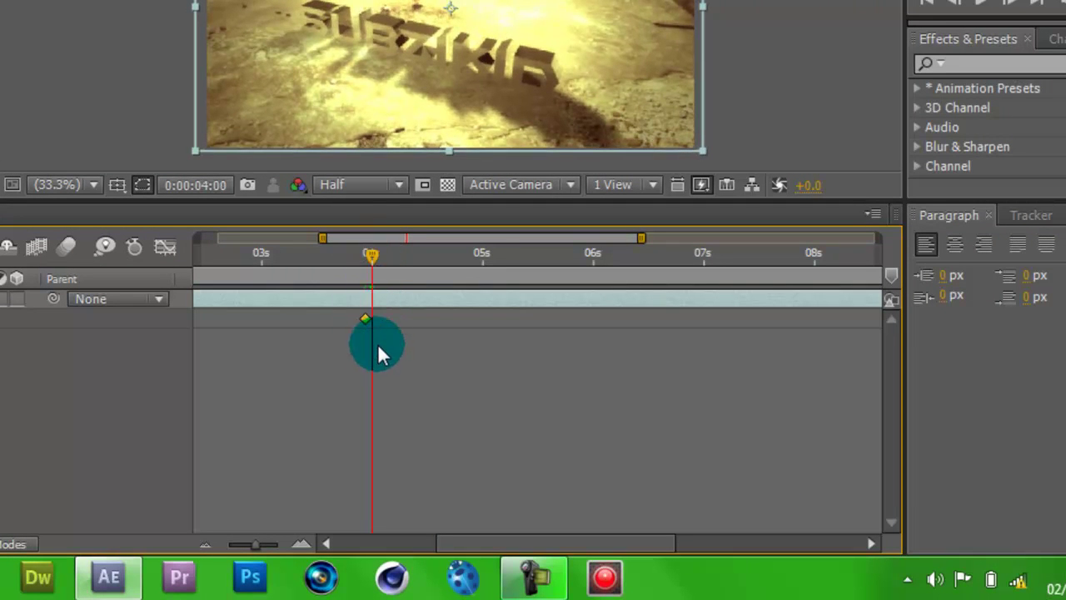
mouse_move(370, 317)
mouse_down()
mouse_move(357, 313)
mouse_move(374, 275)
mouse_move(372, 310)
mouse_up()
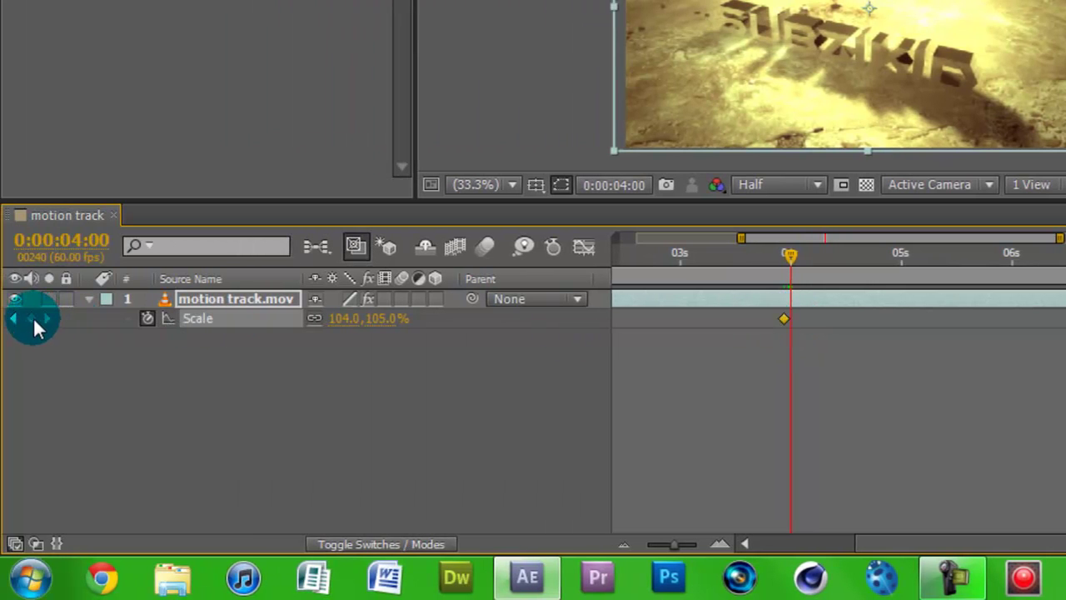
click(31, 319)
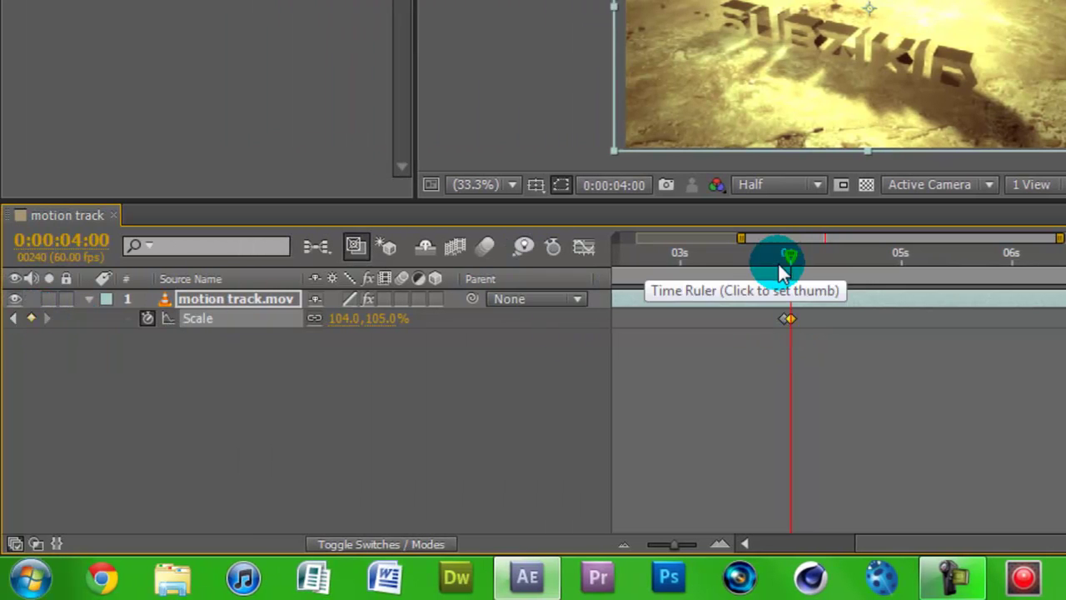
- Add a Scale keyframe at 0:00:04:29 and enlarge the layer to 265.0, 267.6%
drag(791, 255, 840, 255)
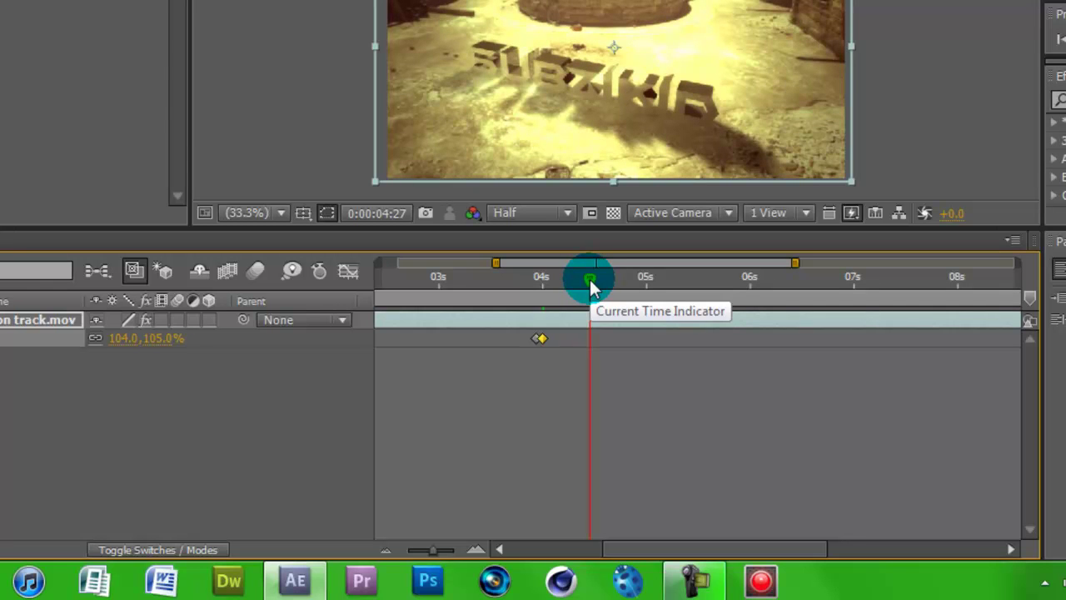
mouse_move(590, 283)
mouse_down()
mouse_move(564, 283)
mouse_move(780, 281)
mouse_move(590, 275)
mouse_up()
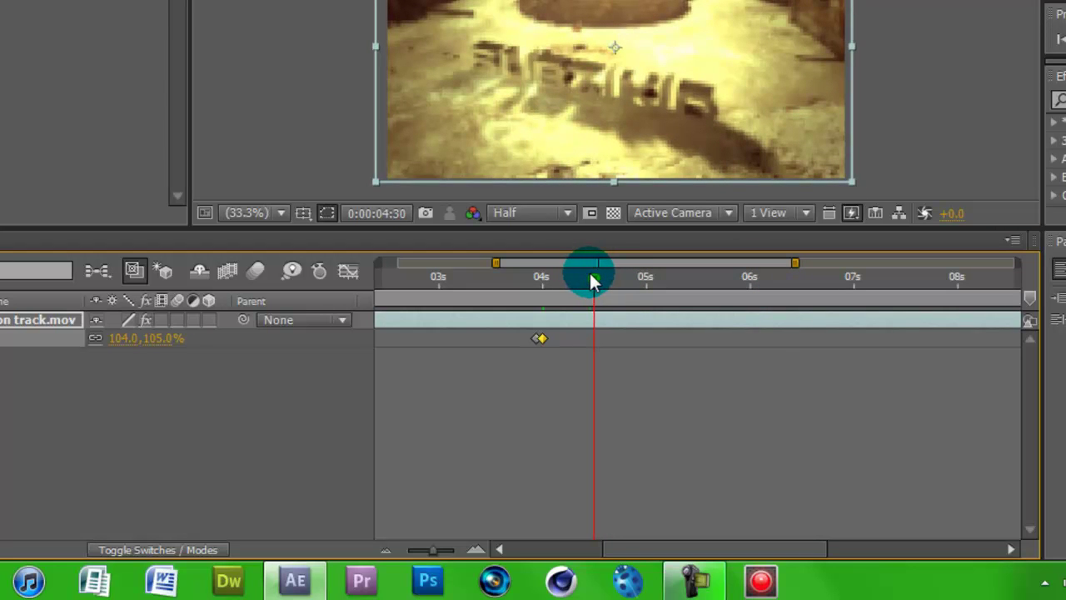
drag(591, 275, 593, 276)
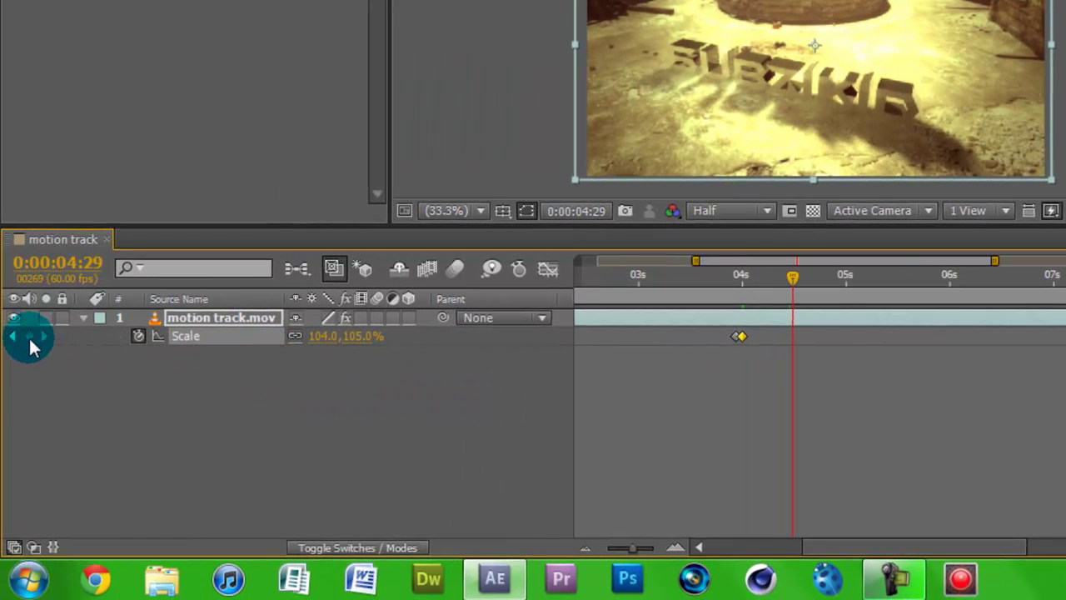
click(30, 335)
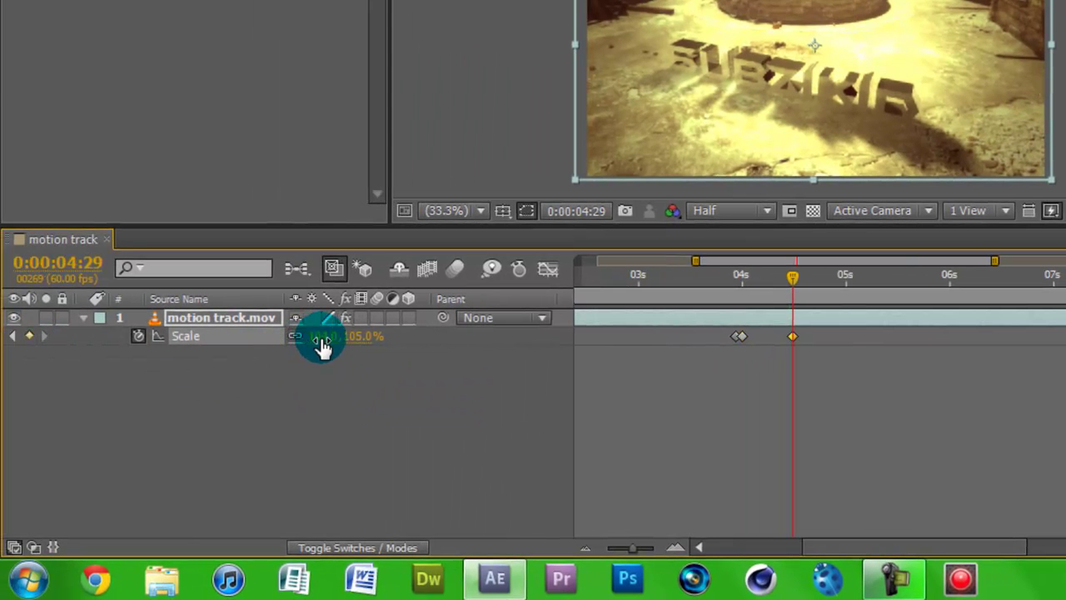
mouse_move(320, 339)
mouse_down()
mouse_move(340, 341)
mouse_move(323, 336)
mouse_up()
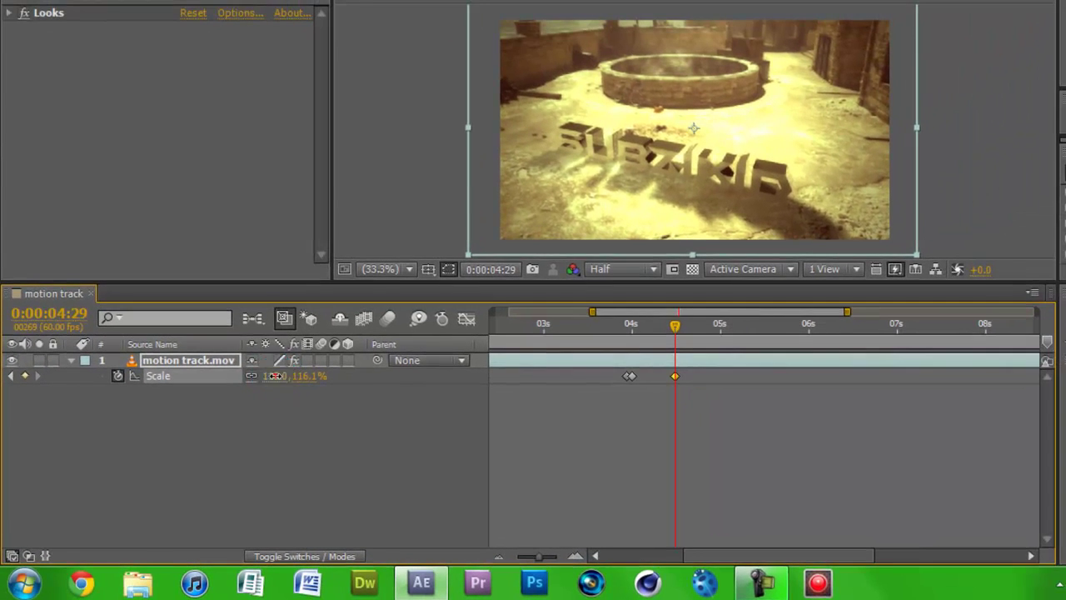
drag(275, 375, 418, 380)
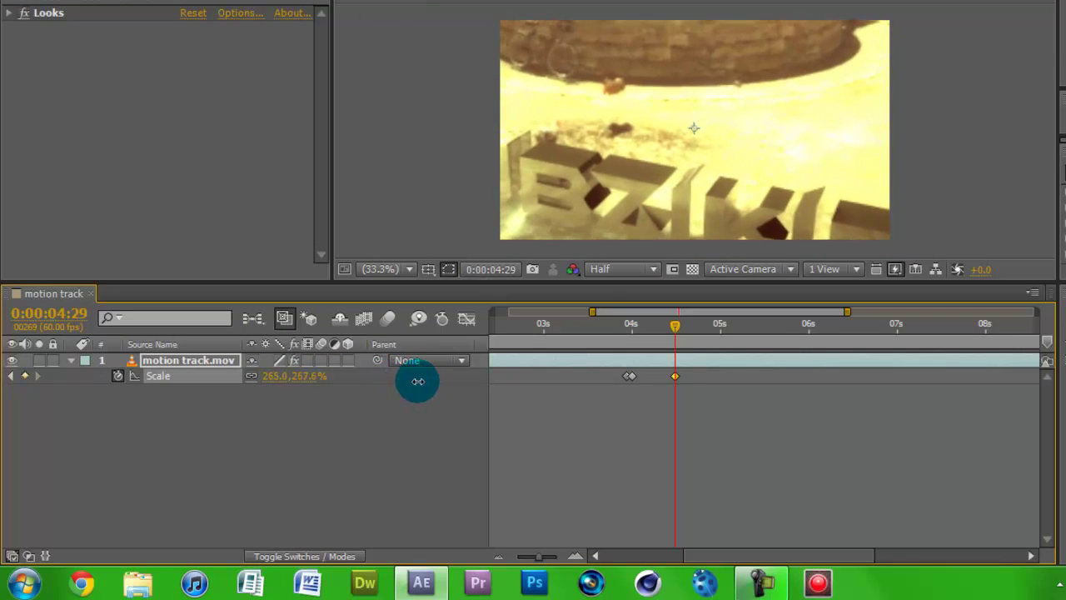
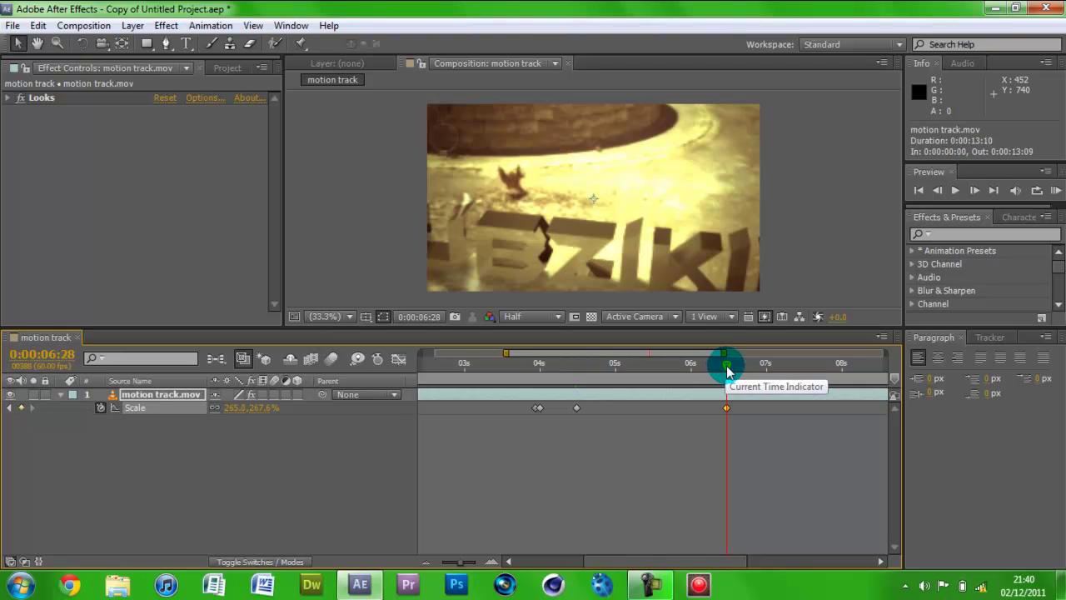
- Add a Scale keyframe at about 7 seconds, reduce the layer to 103.6, 104.6%, and scrub through the zoom animation to check it
drag(727, 372, 769, 370)
click(21, 408)
drag(228, 411, 388, 450)
mouse_move(766, 363)
mouse_down()
mouse_move(769, 353)
mouse_move(764, 364)
mouse_up()
click(520, 364)
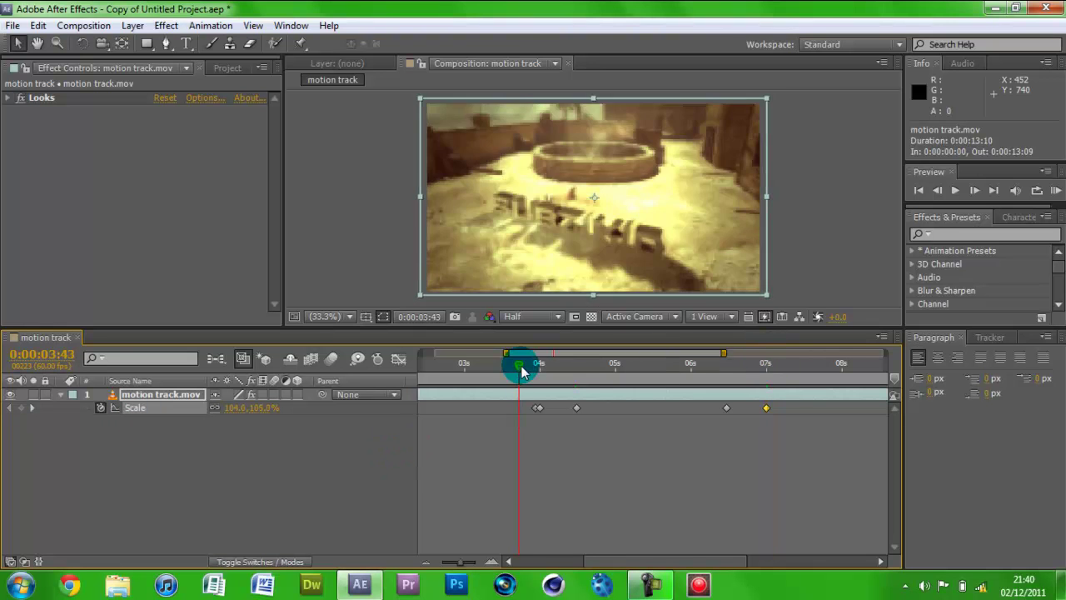
drag(520, 371, 555, 366)
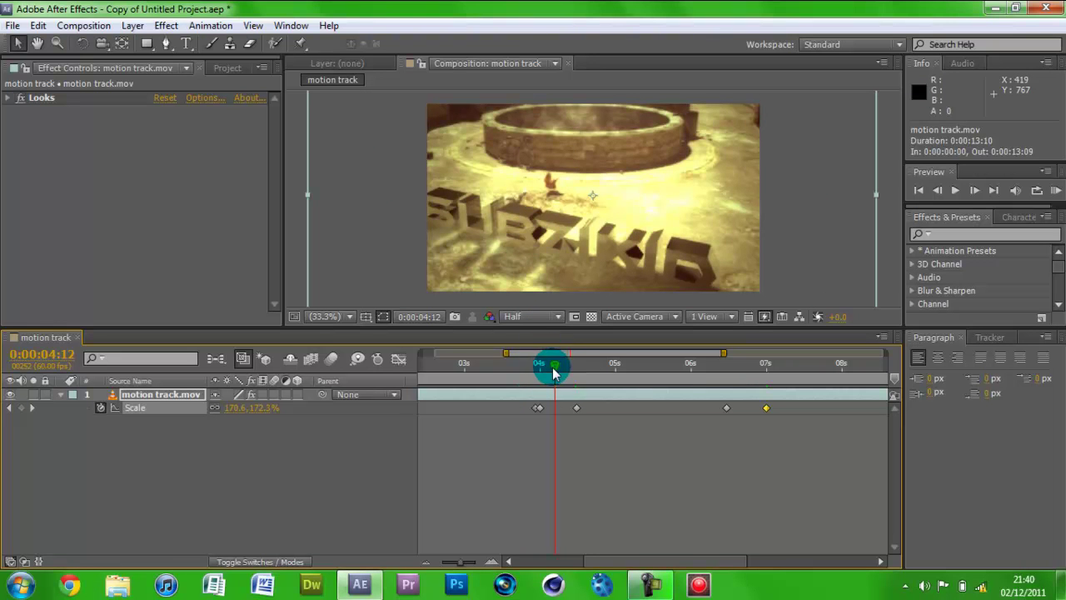
drag(554, 371, 840, 375)
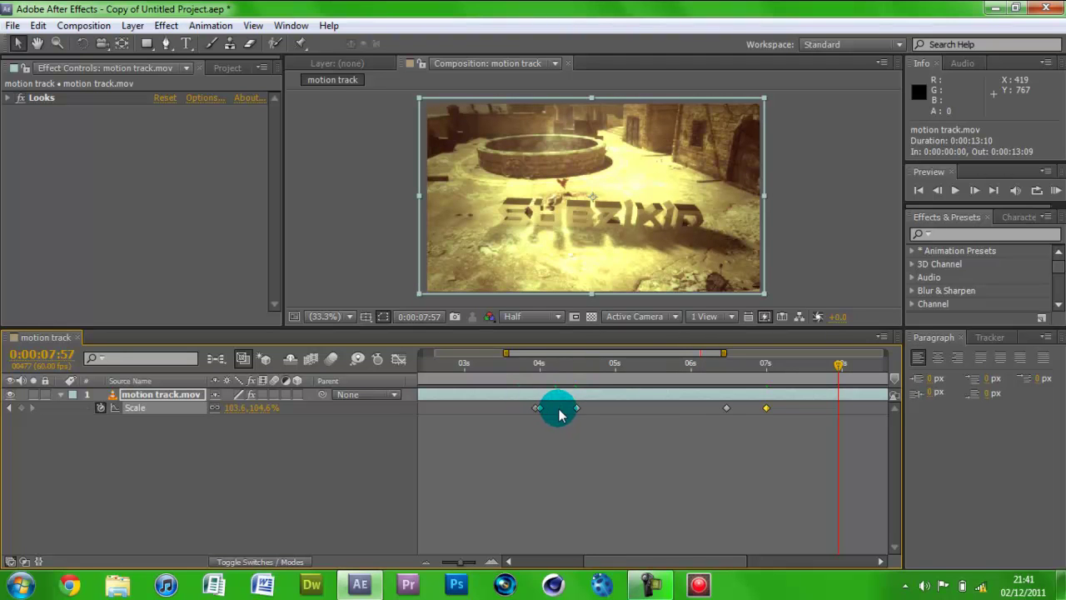
- Move the current time back to 0:00:03:44, just before the first Scale keyframe
mouse_move(836, 364)
mouse_down()
mouse_move(526, 389)
mouse_move(531, 377)
mouse_up()
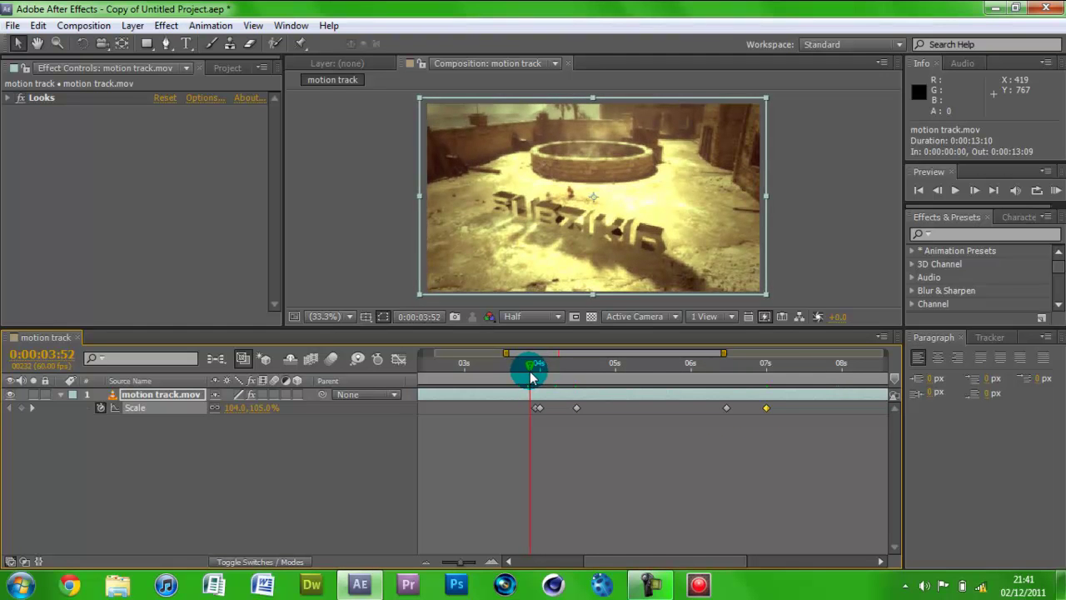
click(532, 372)
click(533, 377)
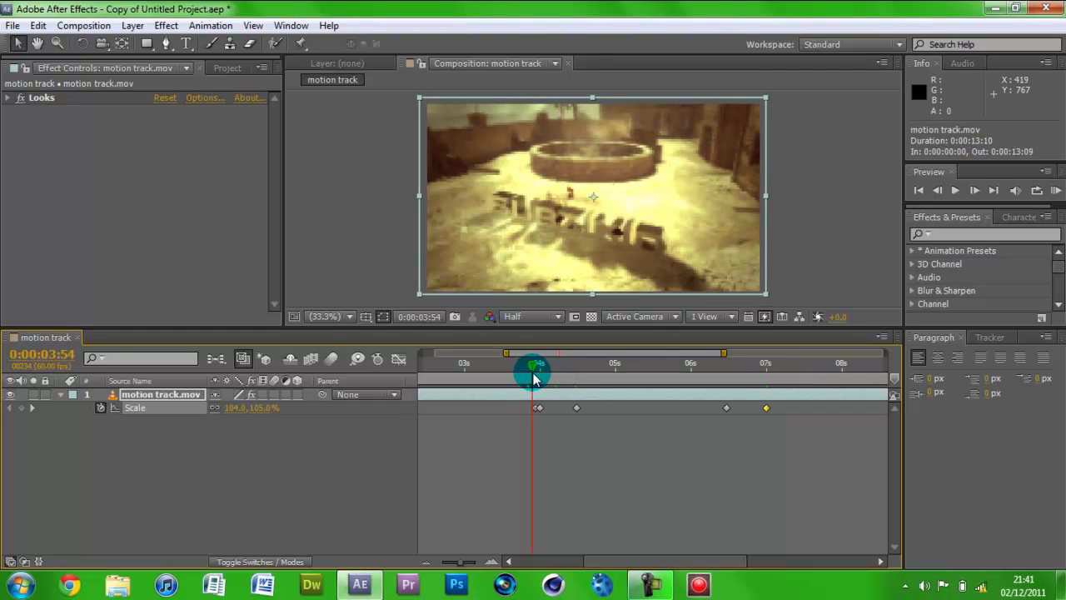
drag(533, 377, 520, 373)
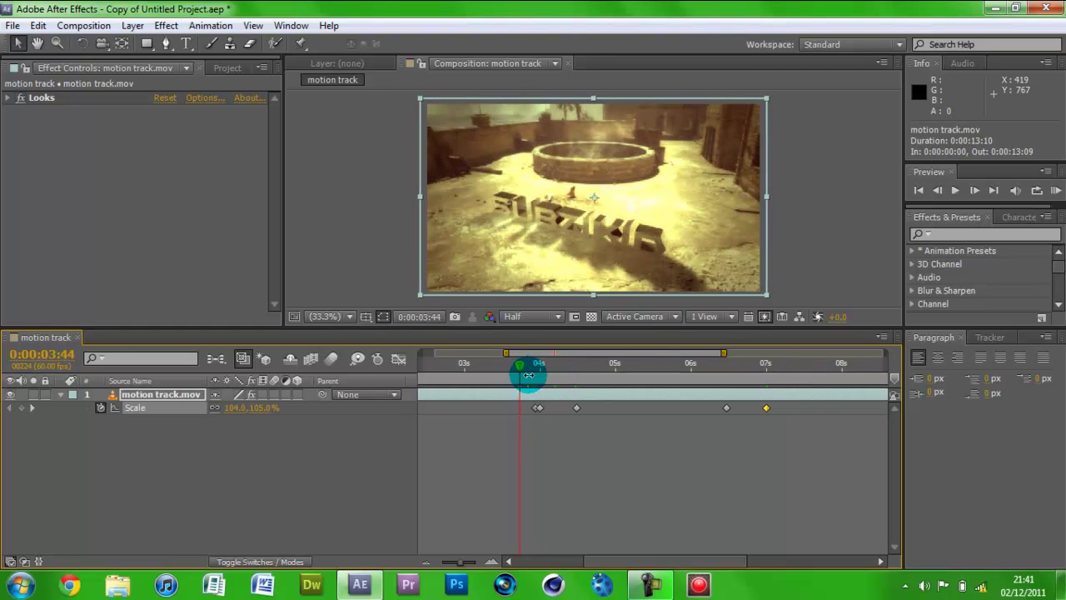
- Search the effects for "gaus" and apply Gaussian Blur to the motion track.mov layer after the Looks effect
click(951, 232)
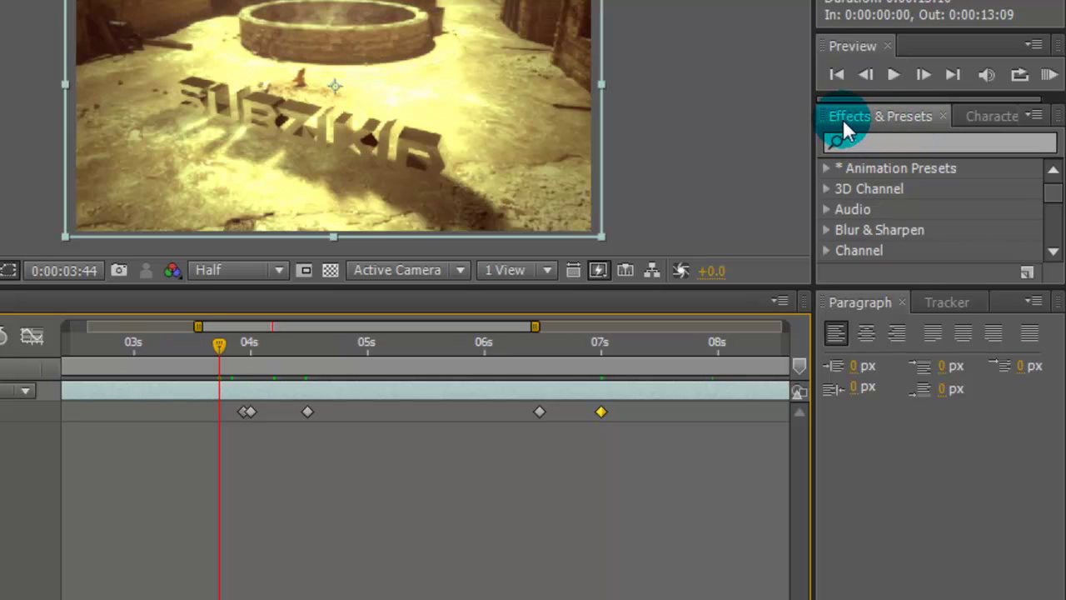
click(880, 143)
click(967, 117)
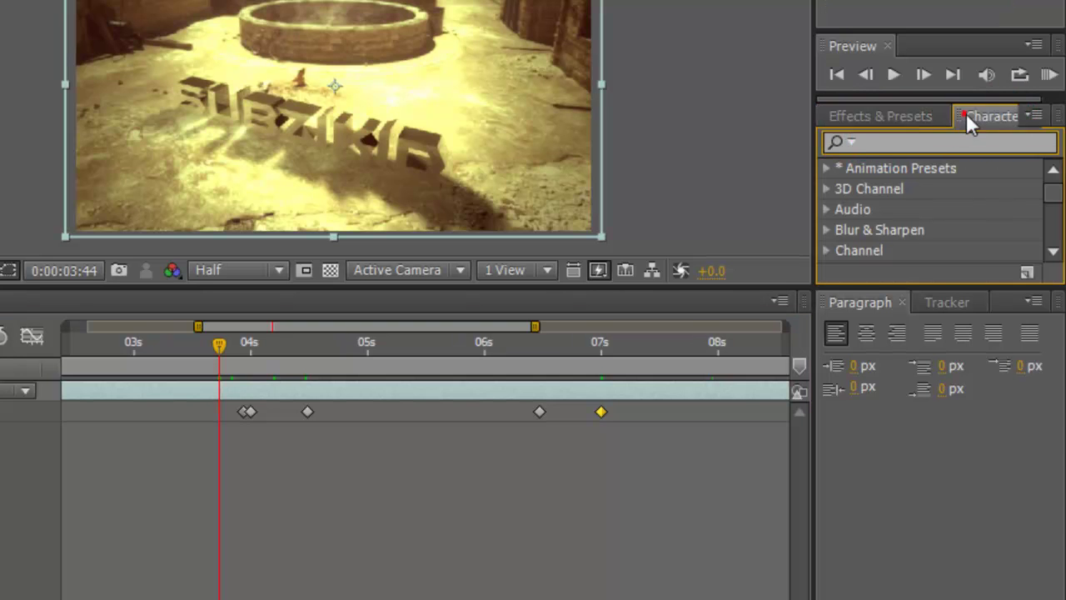
click(880, 115)
click(883, 143)
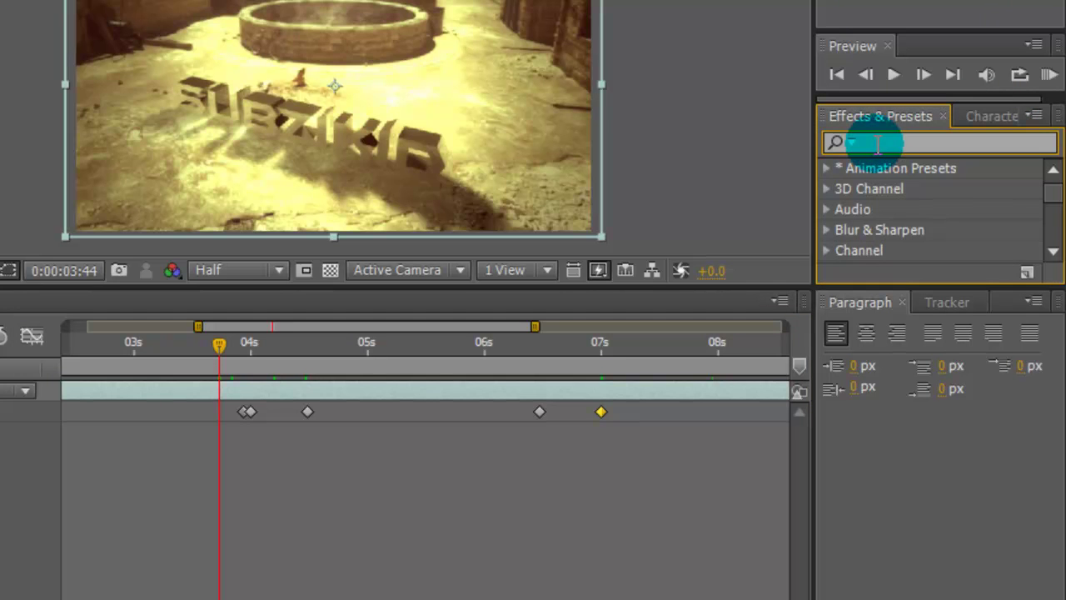
text(gaus)
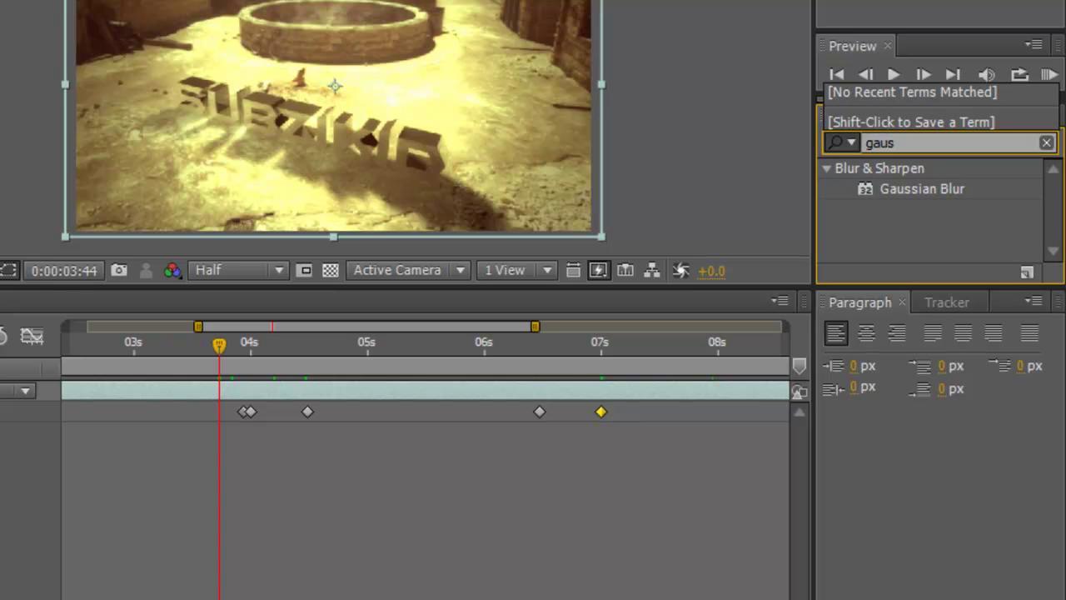
click(877, 143)
drag(895, 195, 589, 141)
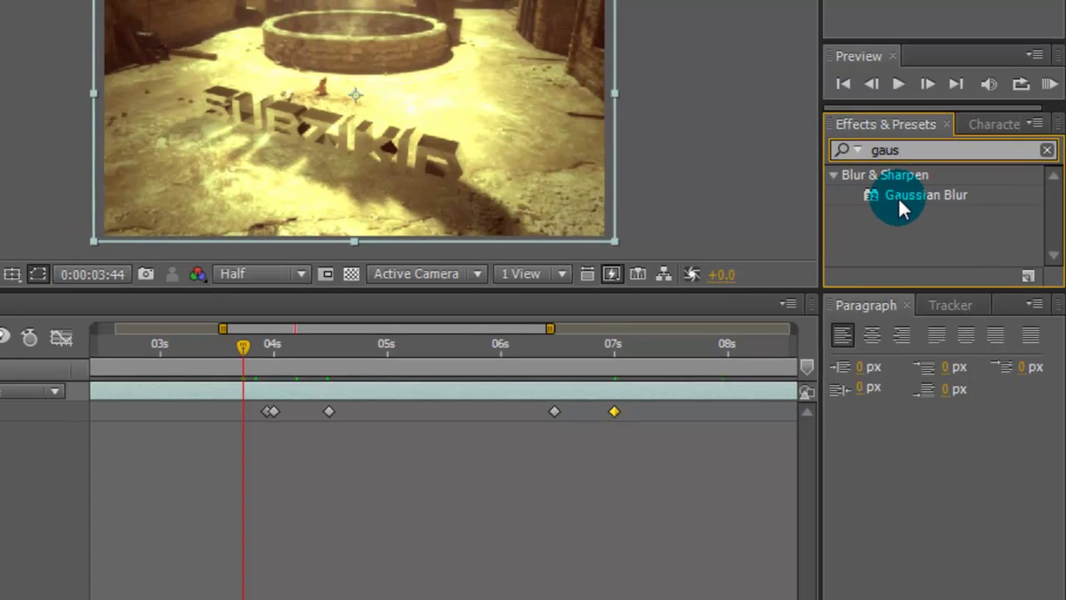
drag(756, 234, 99, 146)
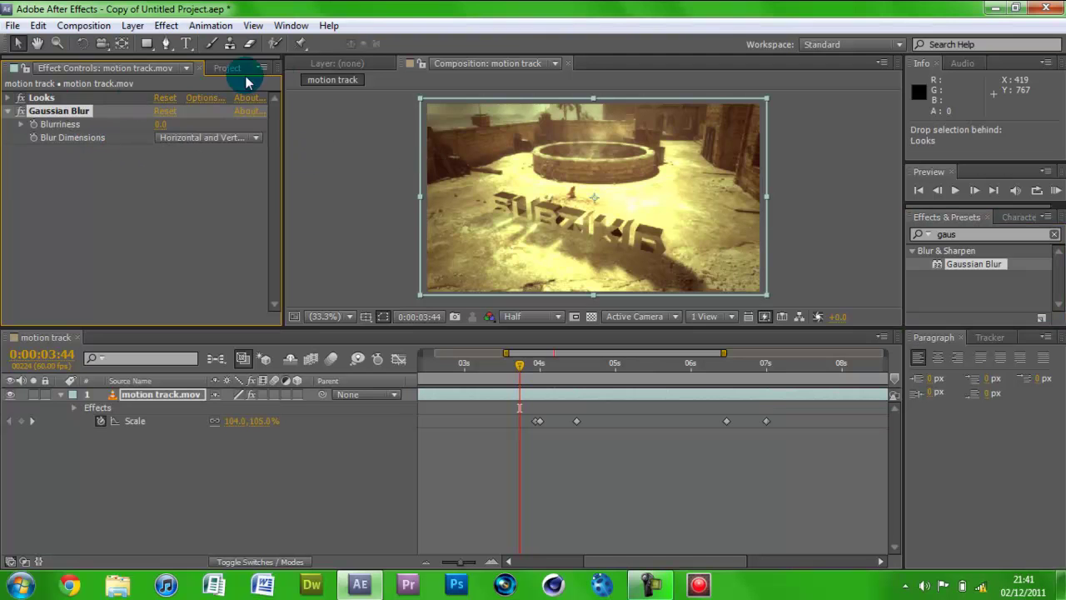
click(212, 67)
click(135, 68)
click(234, 67)
click(125, 68)
click(45, 160)
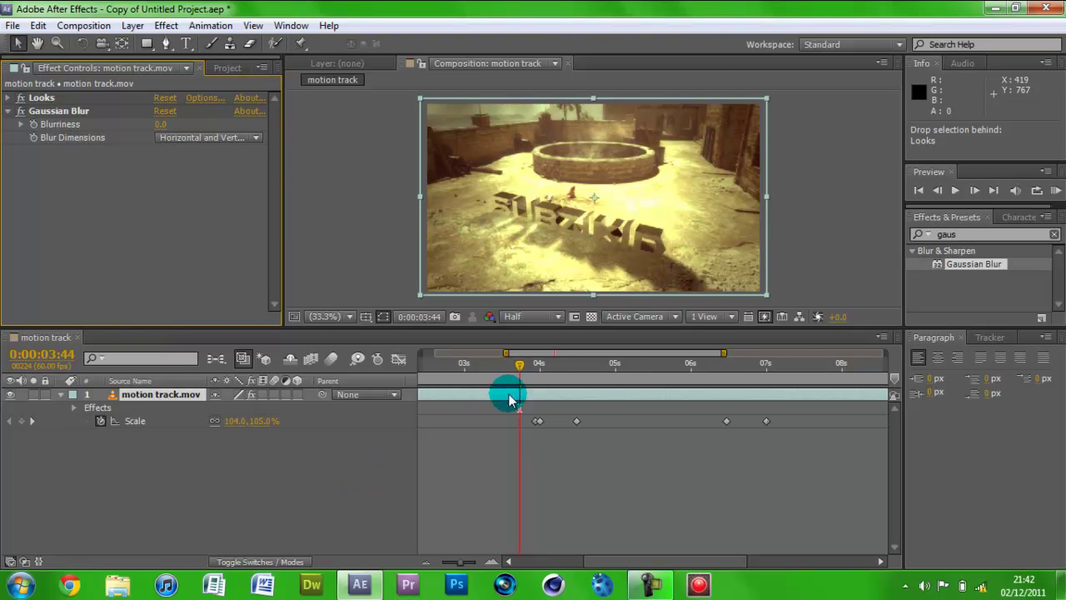
- Start animating the Gaussian Blur's Blurriness with a keyframe at 0:00:04:01, just after the second Scale keyframe
drag(522, 375, 537, 377)
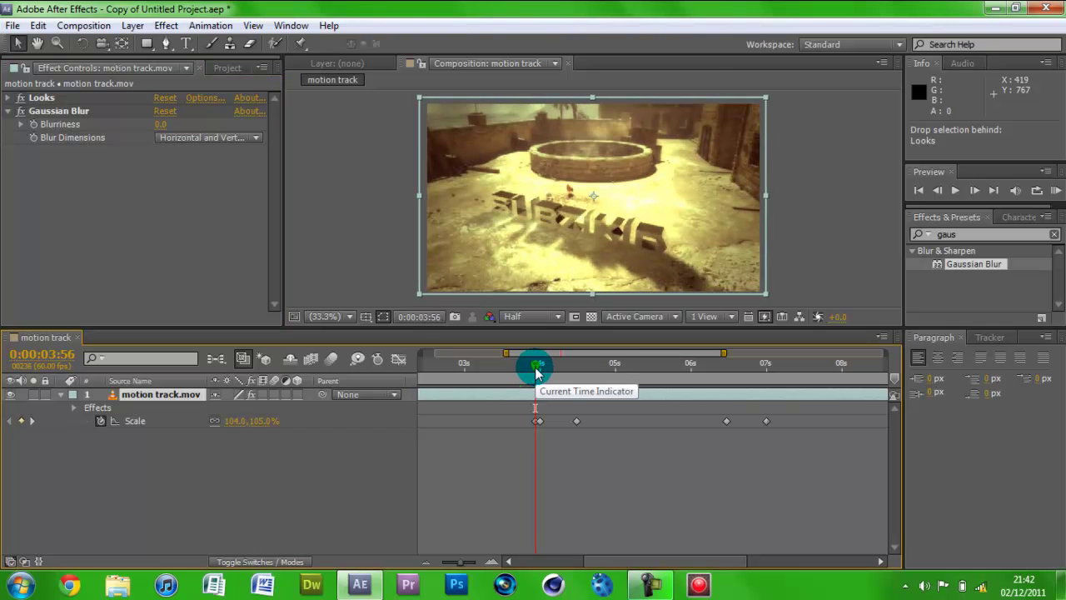
drag(536, 366, 541, 364)
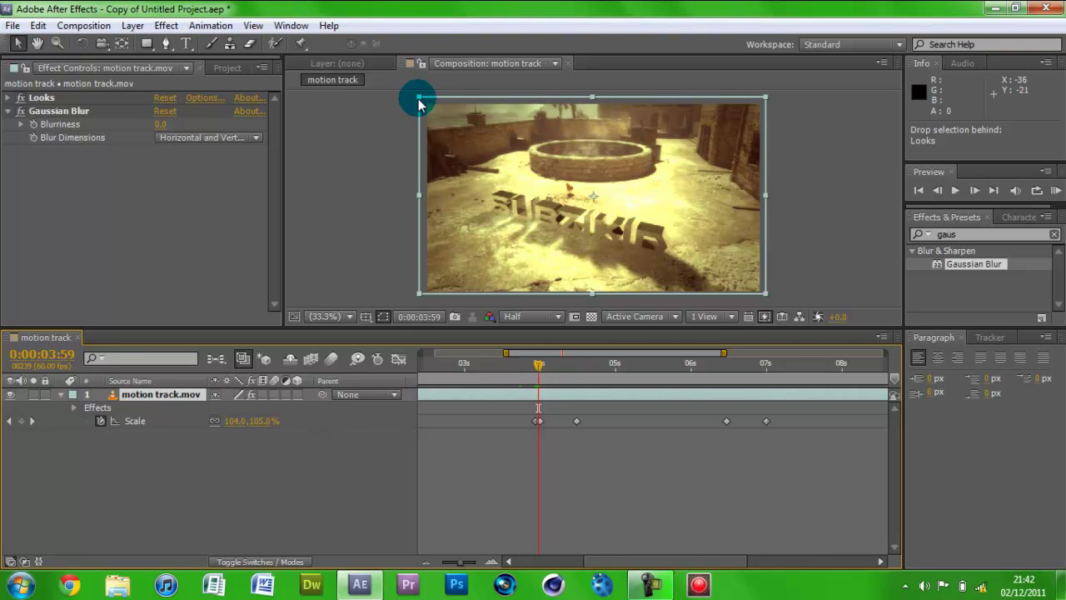
click(134, 394)
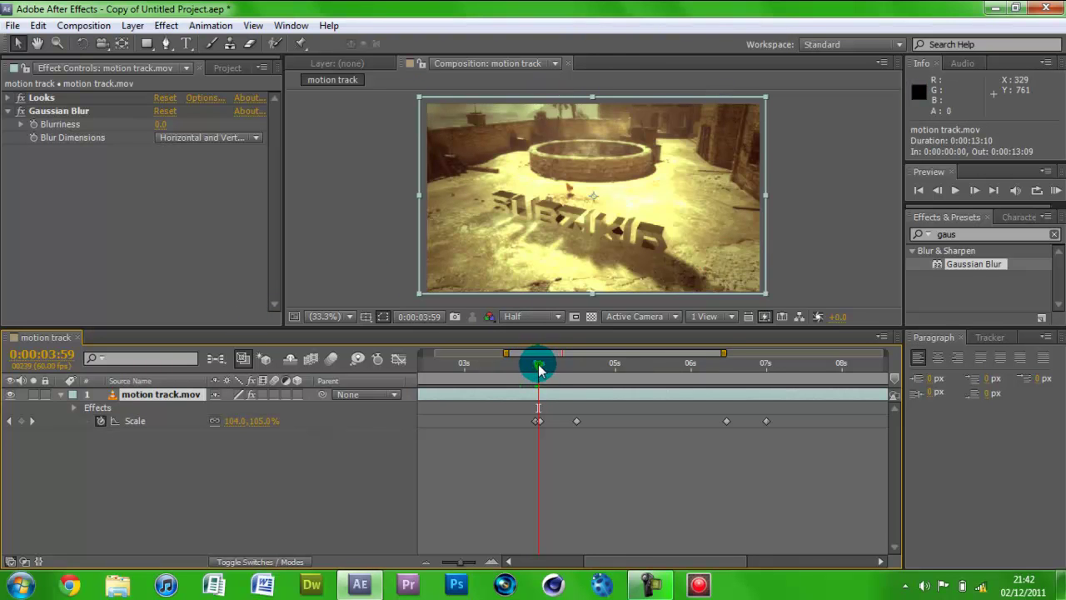
drag(538, 369, 542, 371)
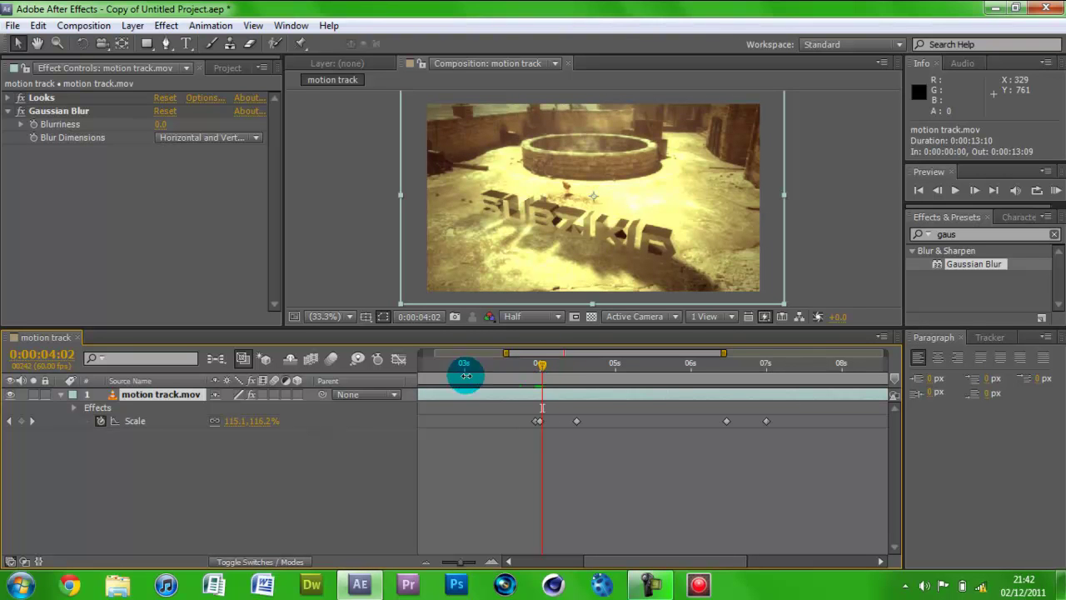
click(525, 416)
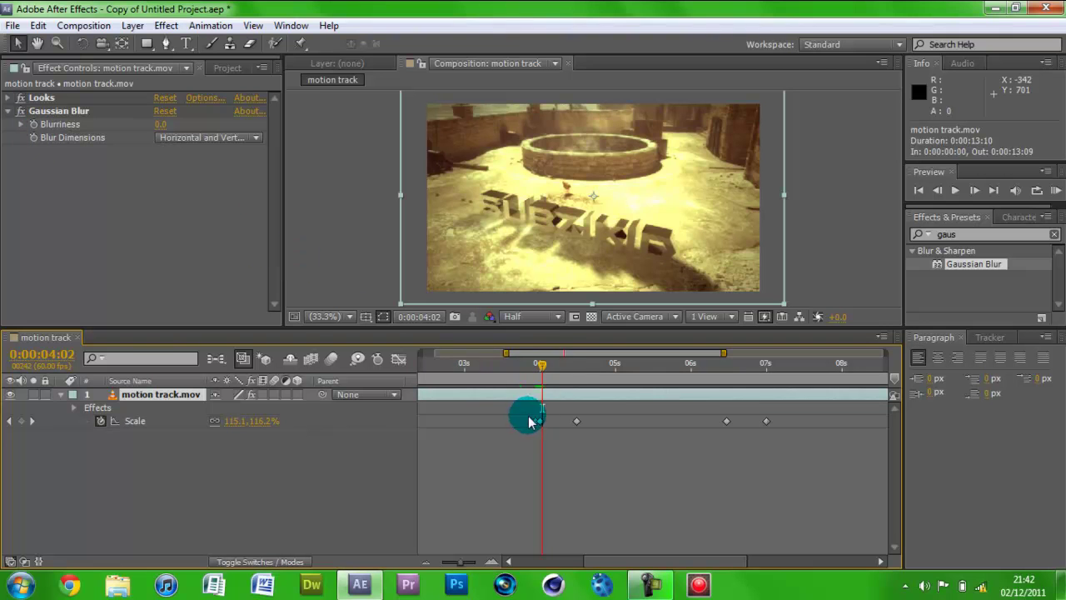
click(541, 364)
drag(542, 367, 542, 369)
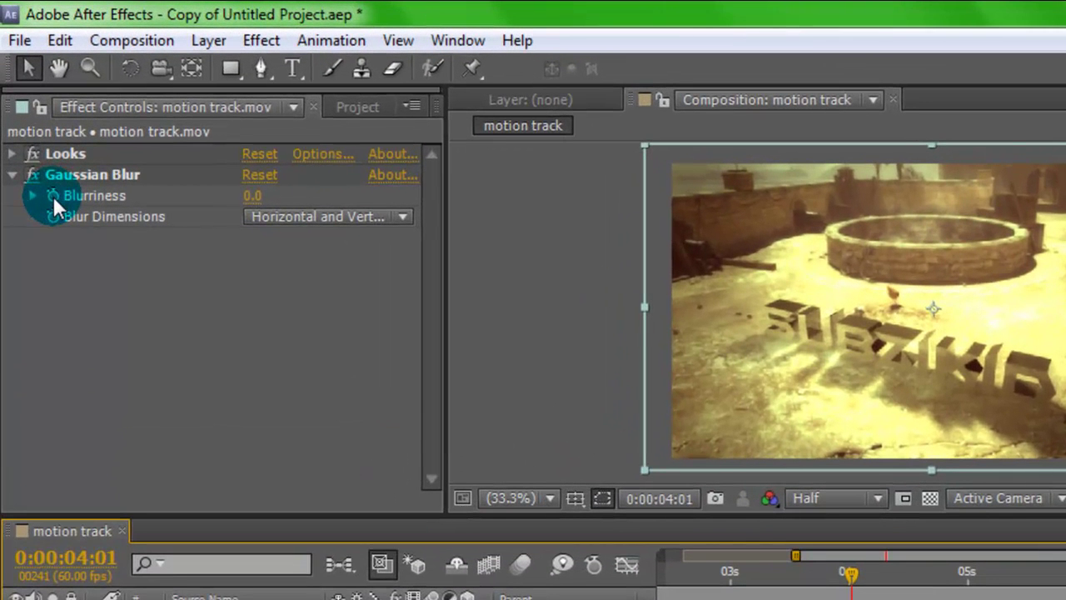
click(53, 196)
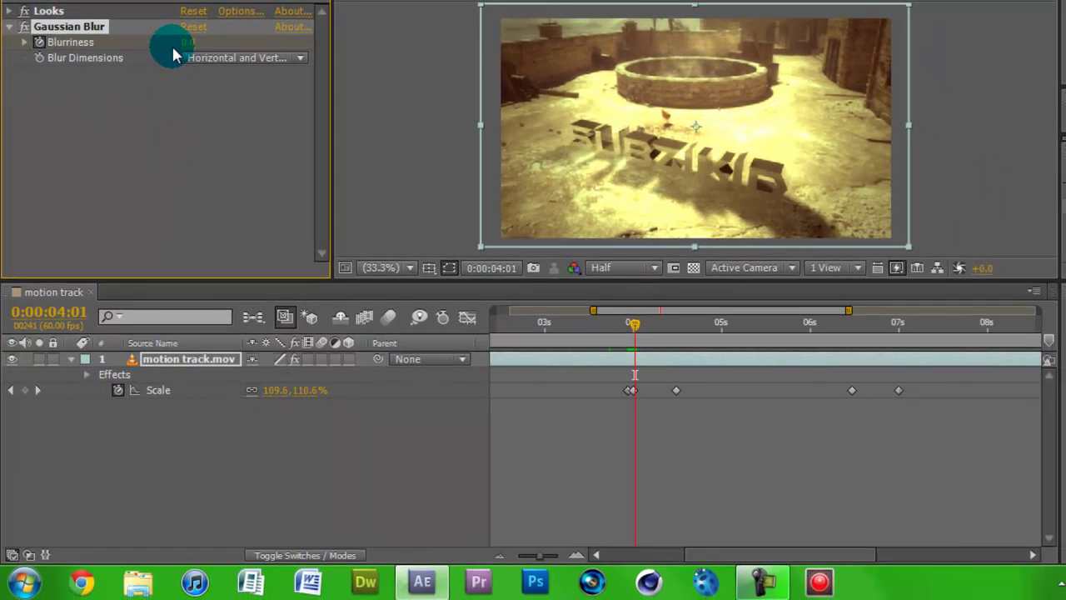
- Reveal the Gaussian Blur's Blurriness property and its keyframe under the motion track.mov layer in the timeline
click(87, 377)
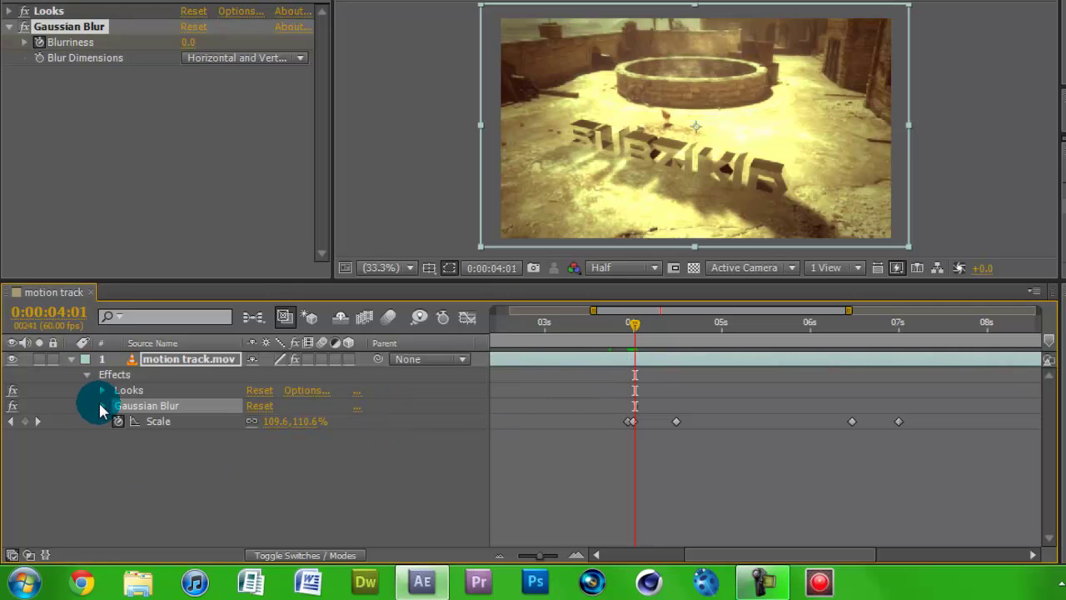
click(101, 408)
click(133, 421)
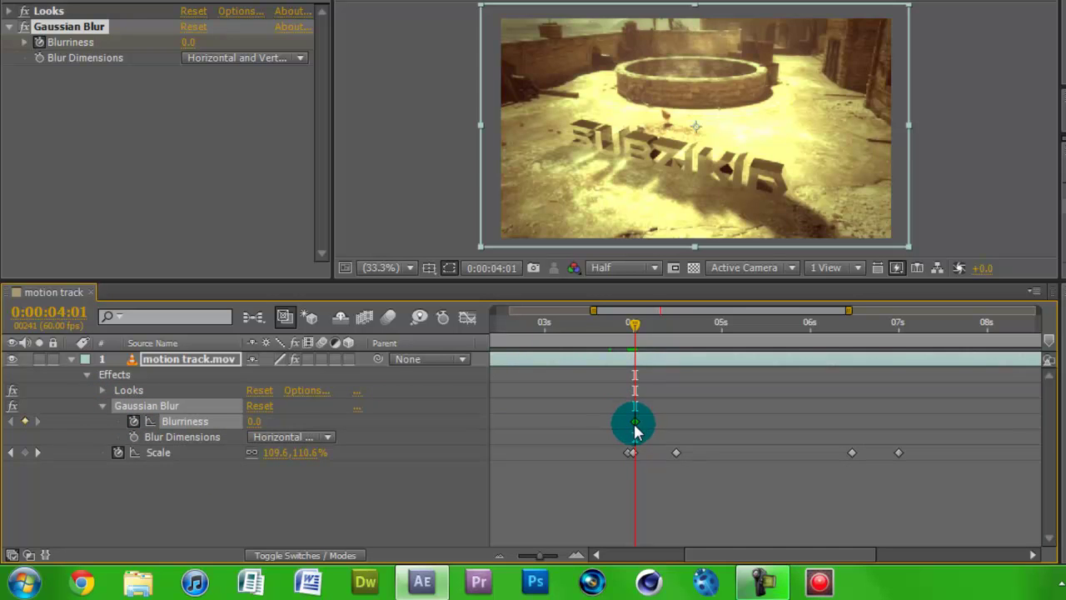
mouse_move(635, 431)
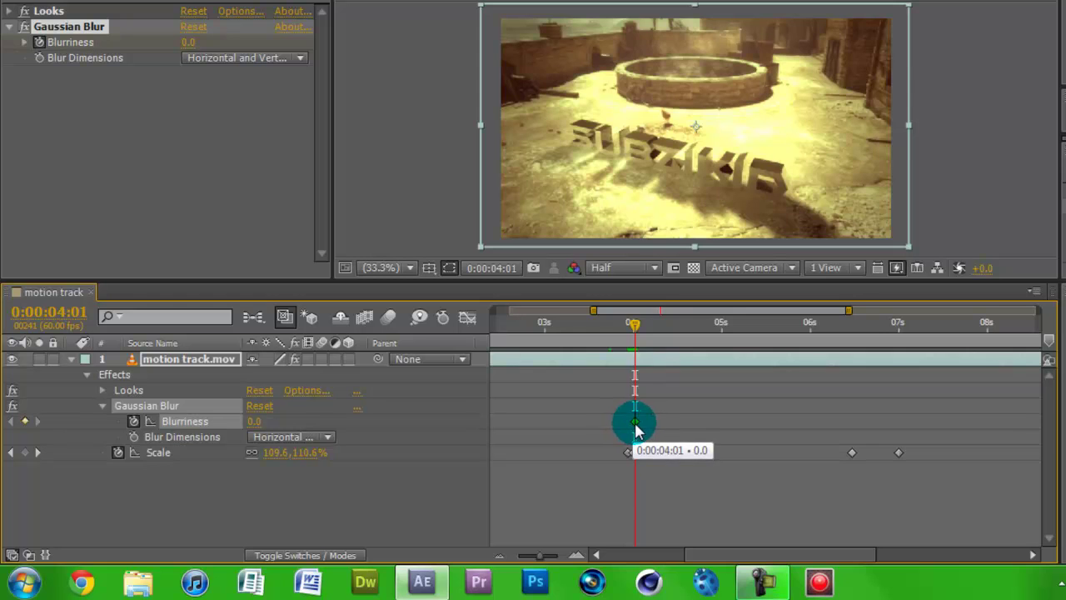
click(633, 427)
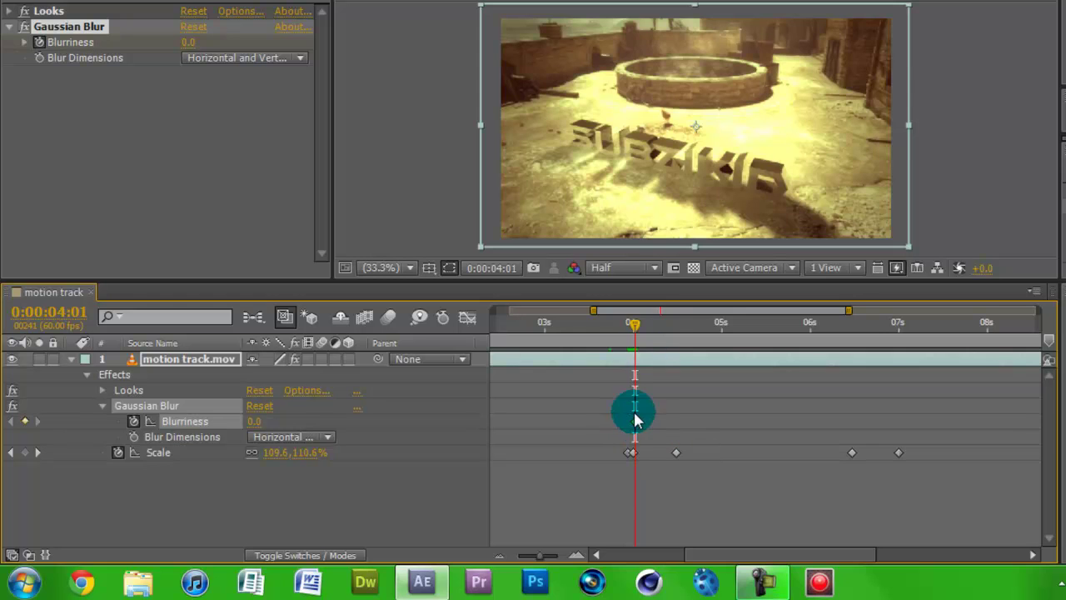
- Add a Blurriness keyframe at 0:00:04:02 and set its value to 7.0
click(637, 333)
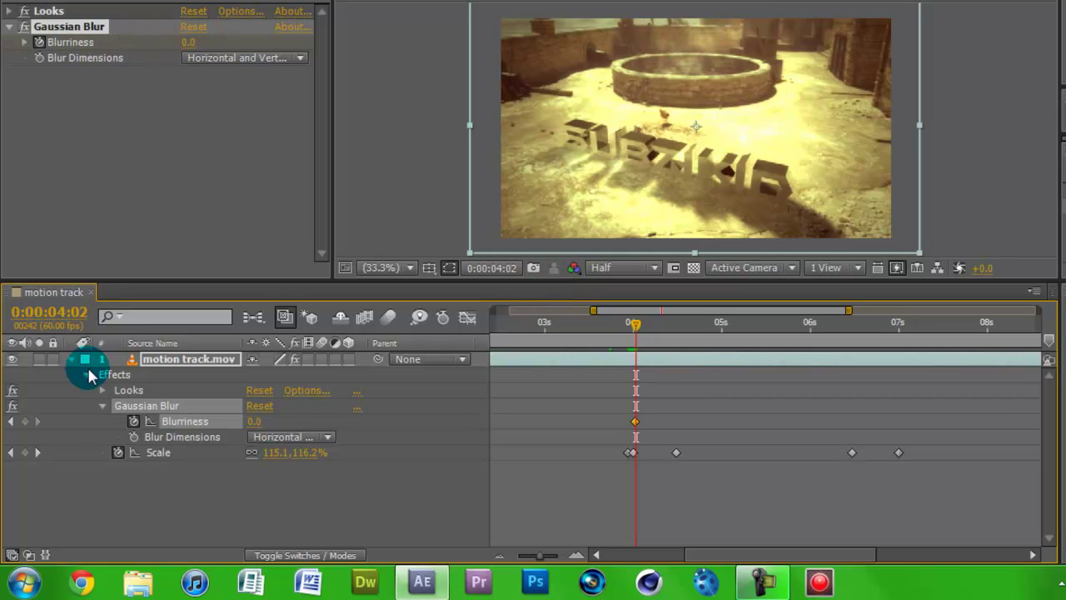
click(24, 426)
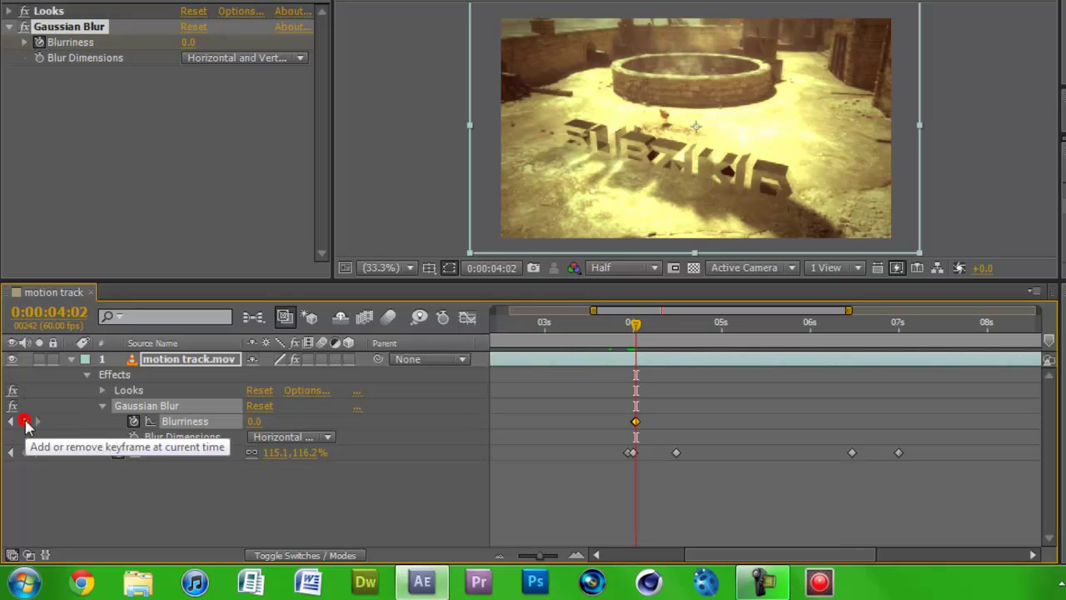
click(636, 421)
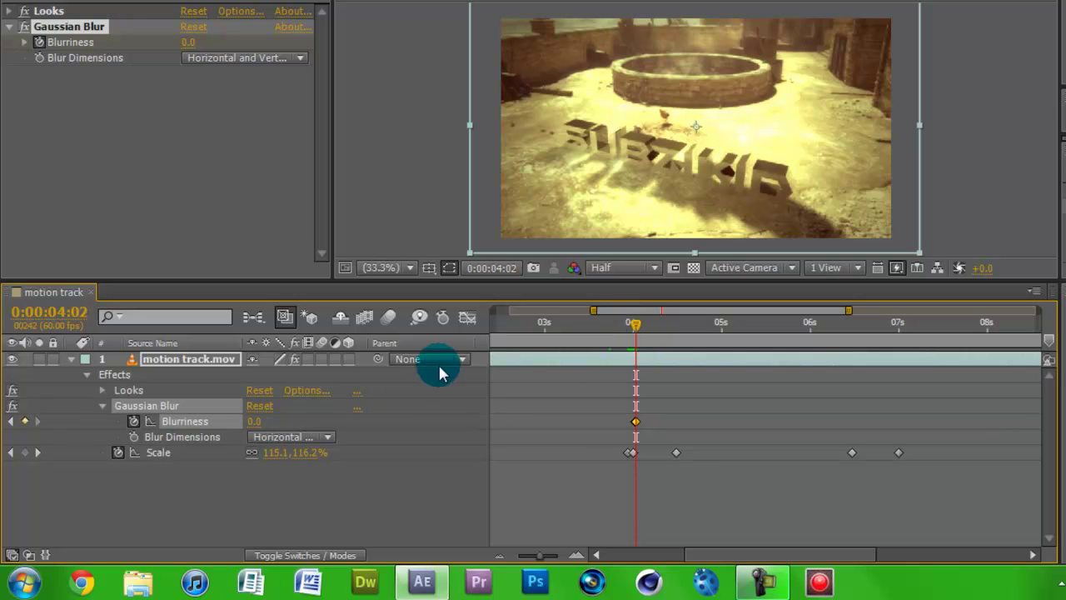
mouse_move(315, 421)
mouse_down()
mouse_move(304, 424)
mouse_move(320, 424)
mouse_up()
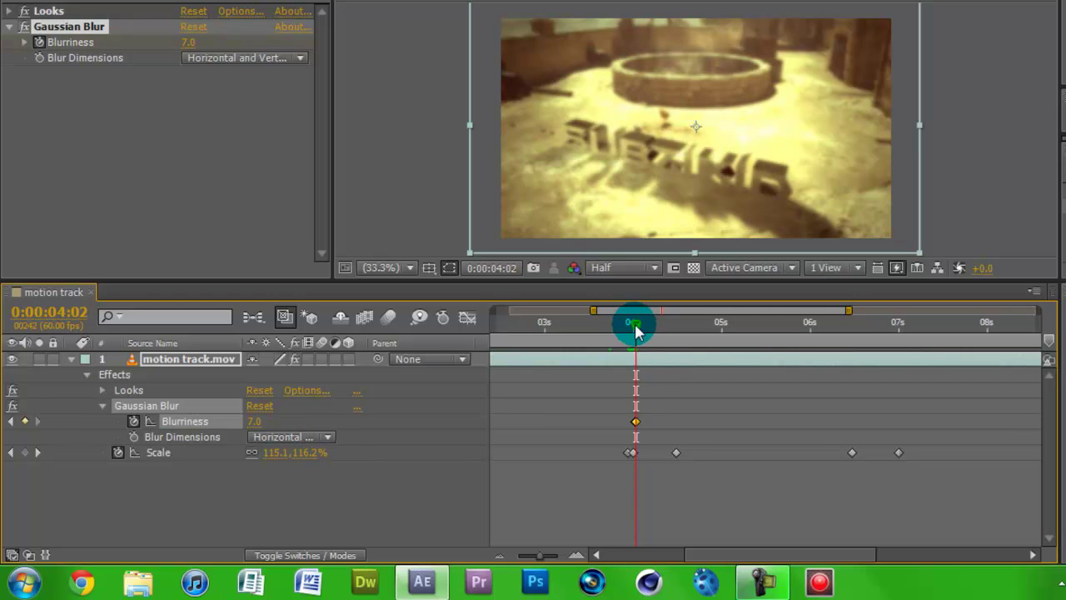
- Add another Blurriness keyframe at 0:00:04:31, two frames after the third Scale keyframe
drag(636, 331, 644, 331)
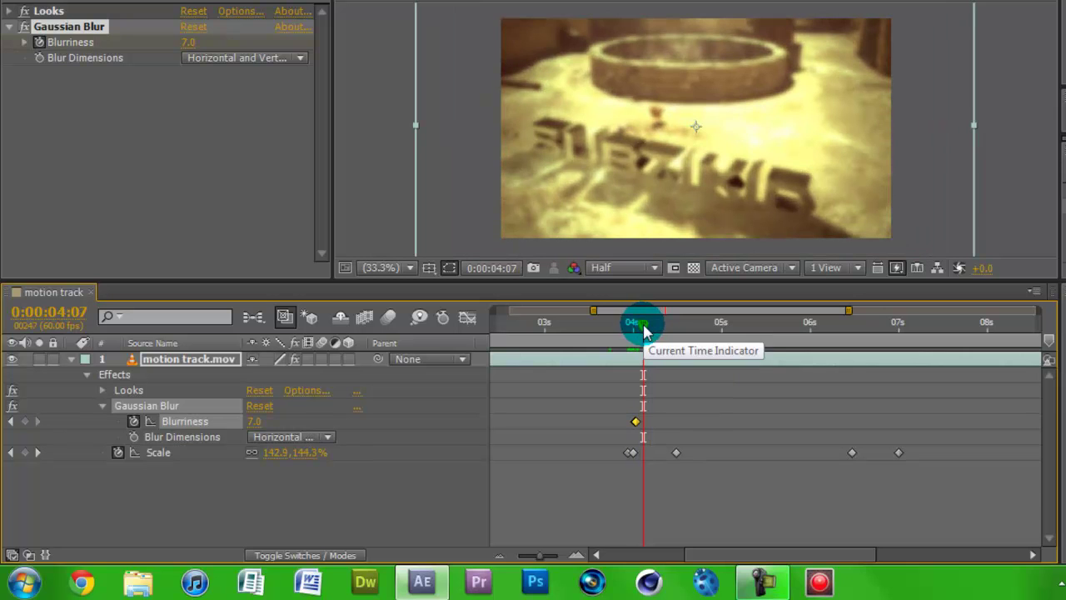
drag(643, 330, 676, 332)
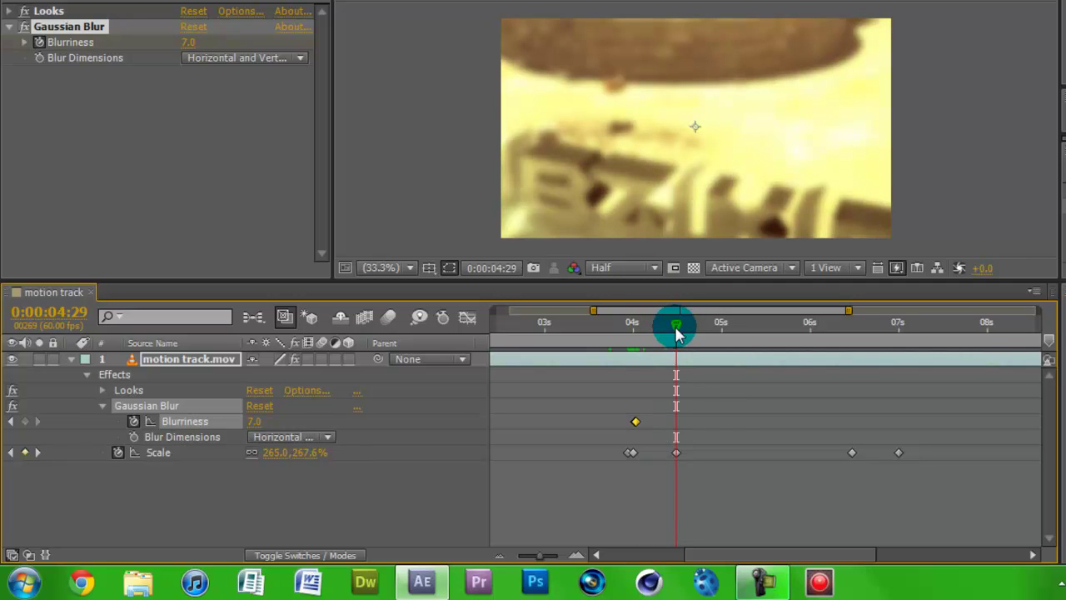
click(676, 454)
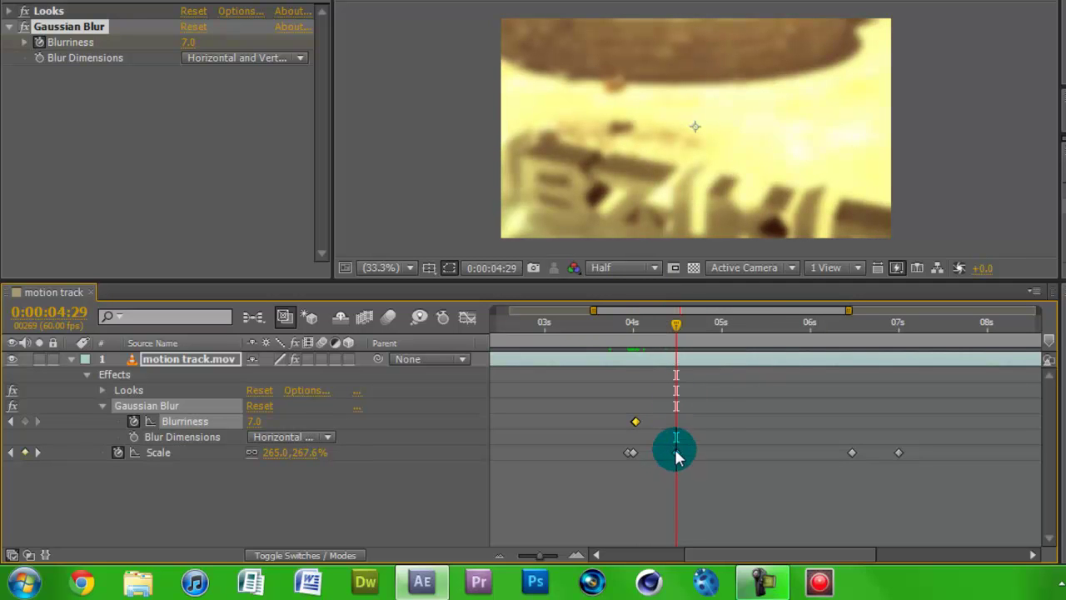
click(630, 452)
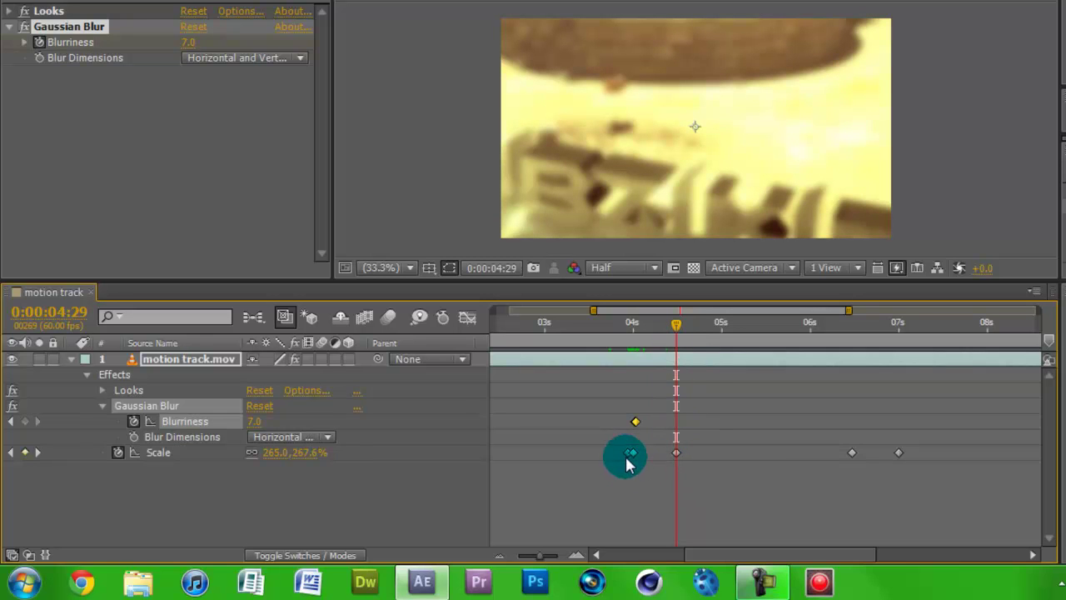
click(691, 447)
click(678, 324)
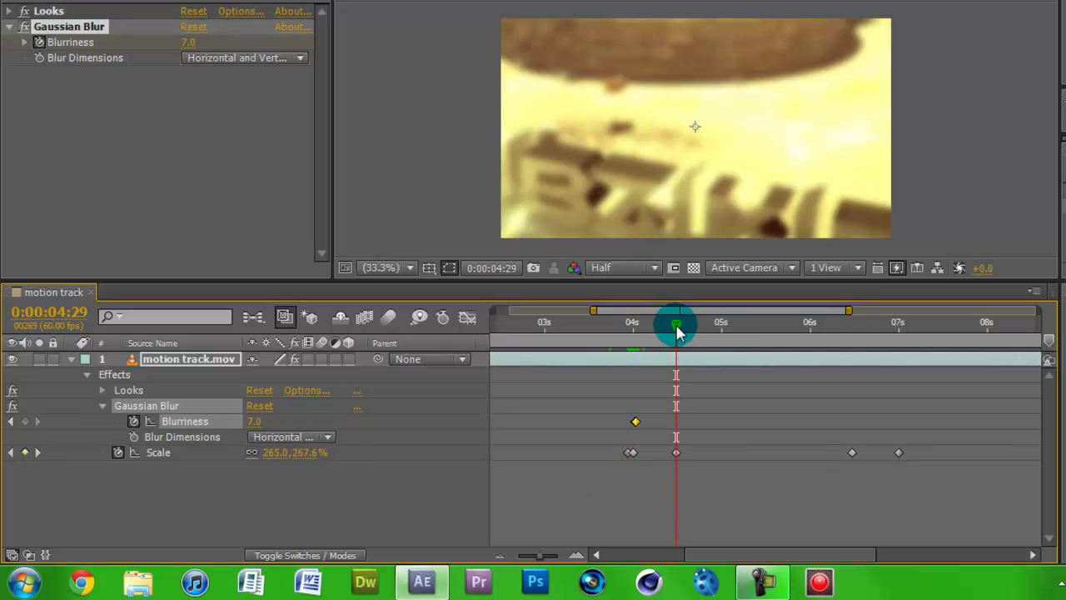
drag(677, 328, 679, 329)
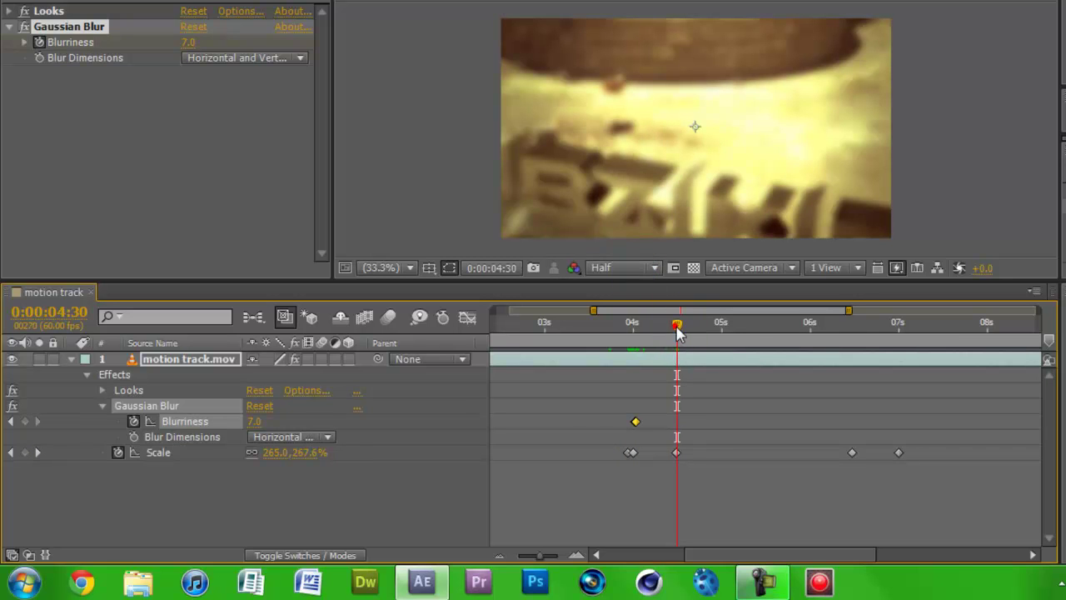
drag(678, 331, 680, 333)
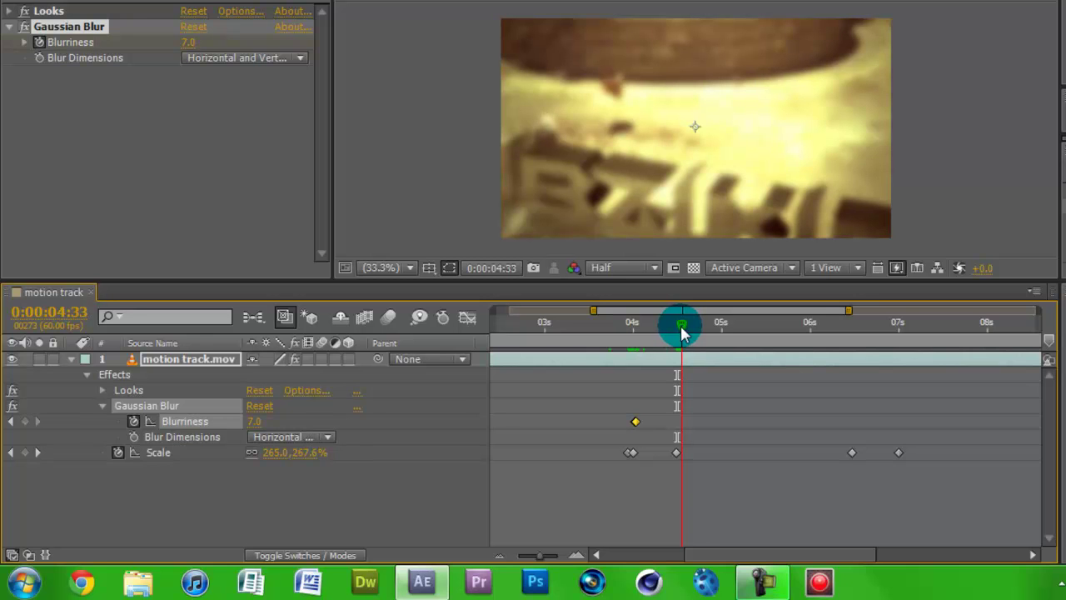
drag(682, 333, 676, 334)
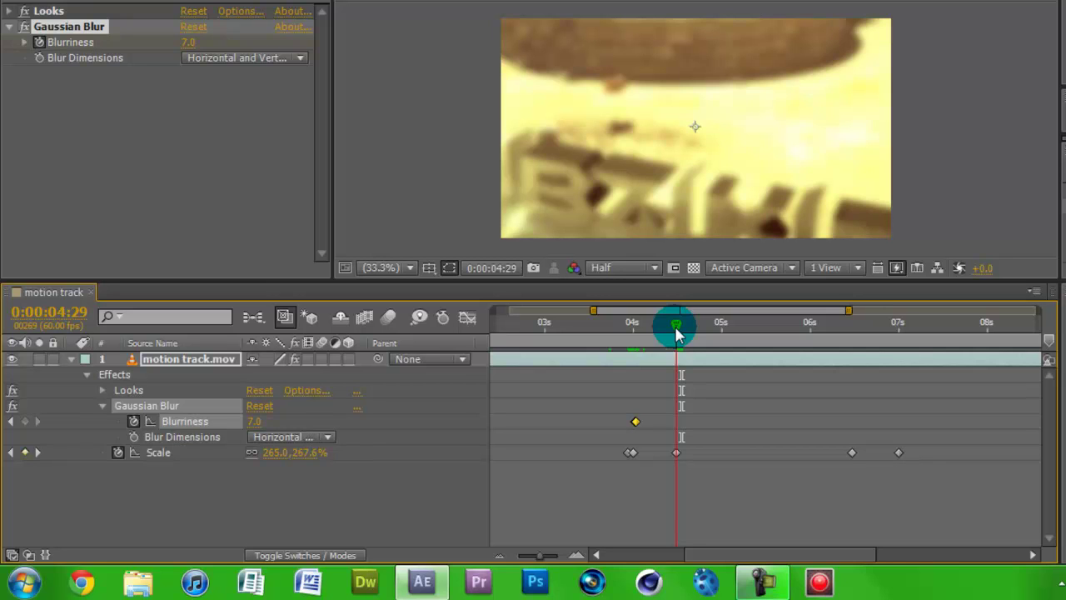
drag(675, 333, 679, 335)
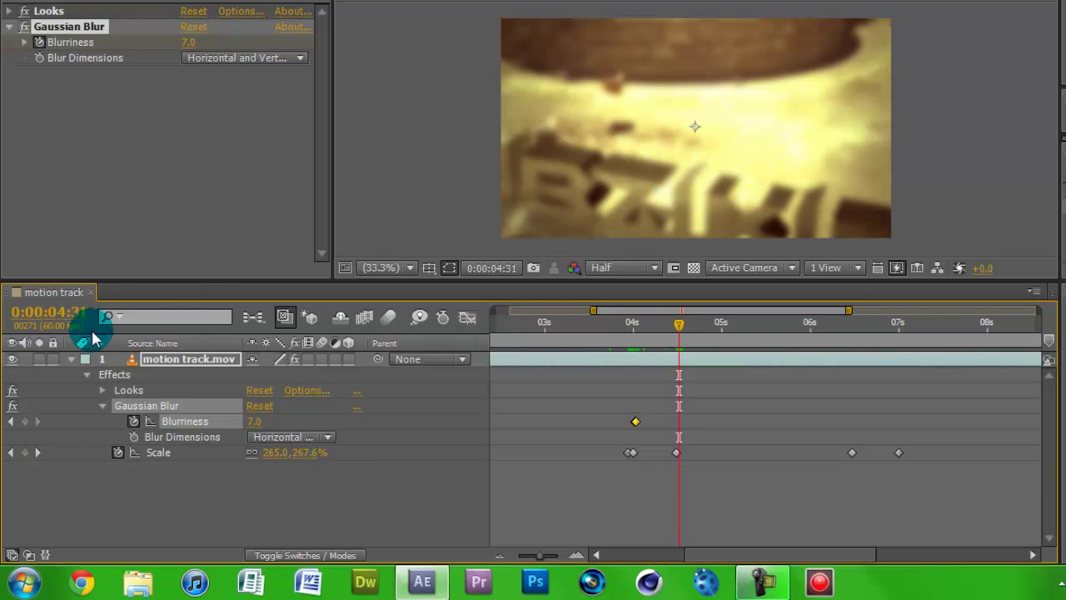
click(25, 422)
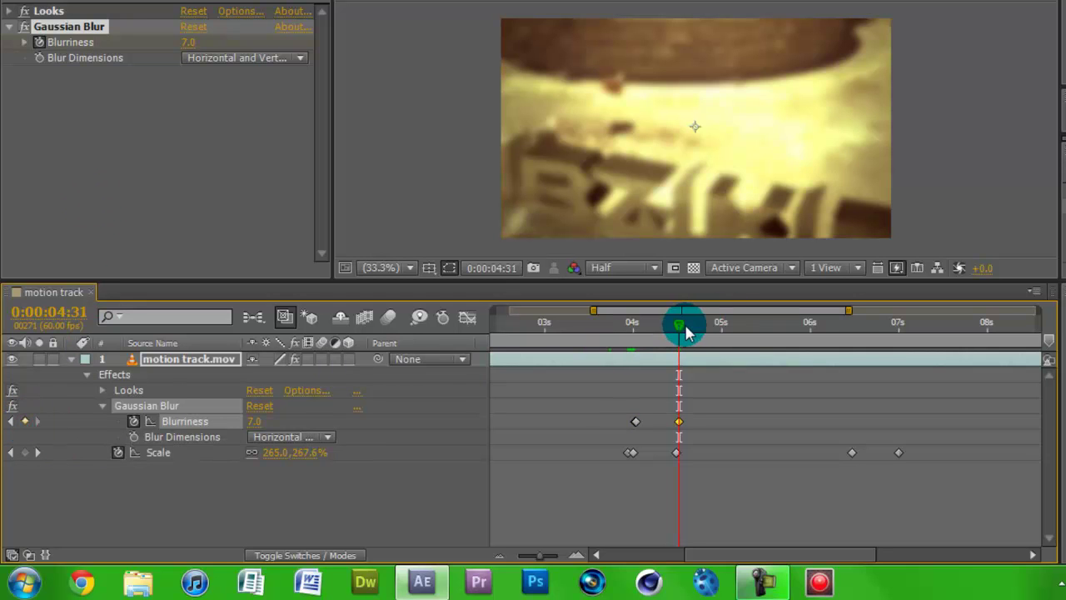
- Add a Blurriness keyframe at 0:00:04:34 and set its value to 0.0 to clear the blur after the zoom-in
drag(681, 330, 671, 438)
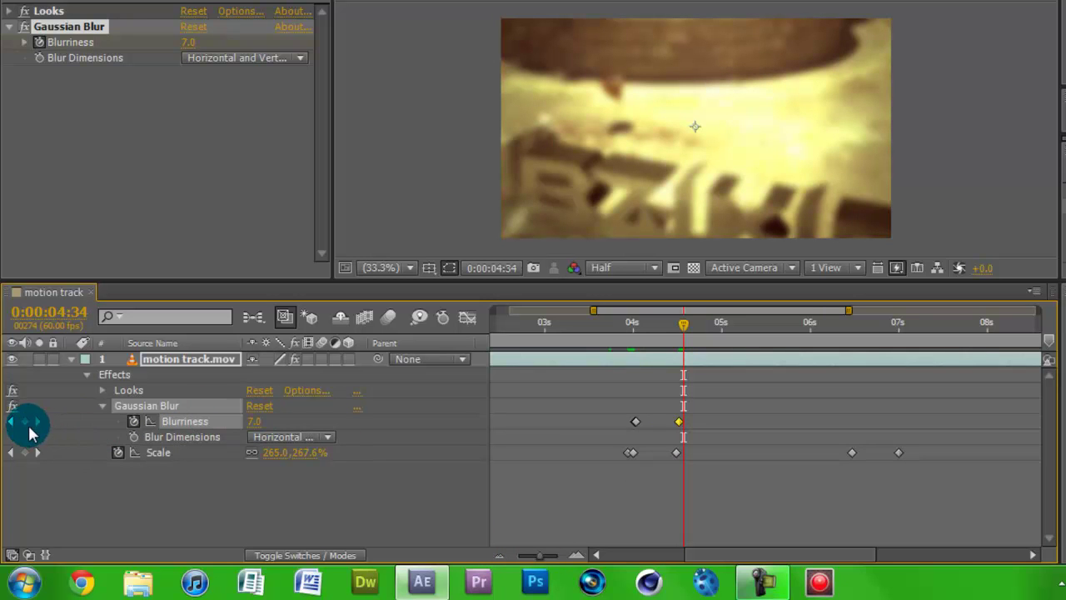
click(24, 422)
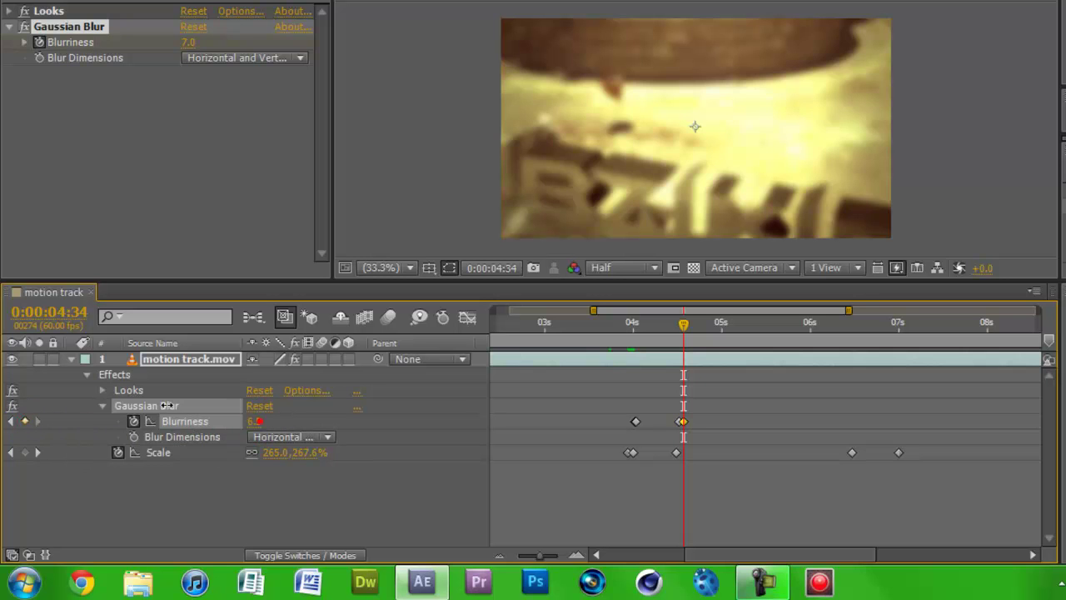
drag(267, 421, 100, 402)
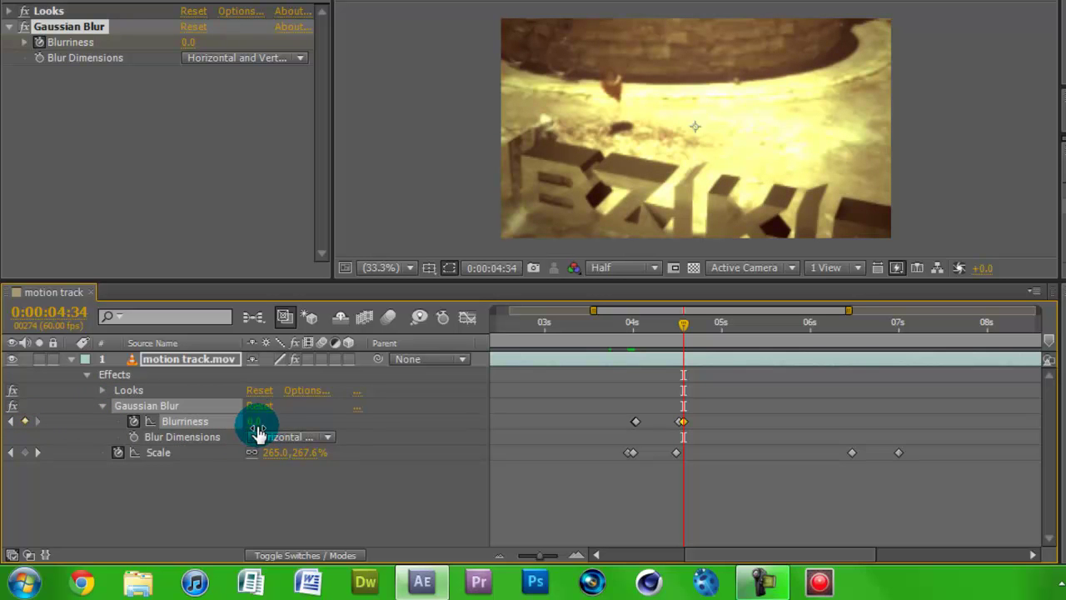
- Add a Blurriness keyframe at 0:00:06:28, aligned with the fourth Scale keyframe where the zoom-out starts
drag(679, 324, 749, 332)
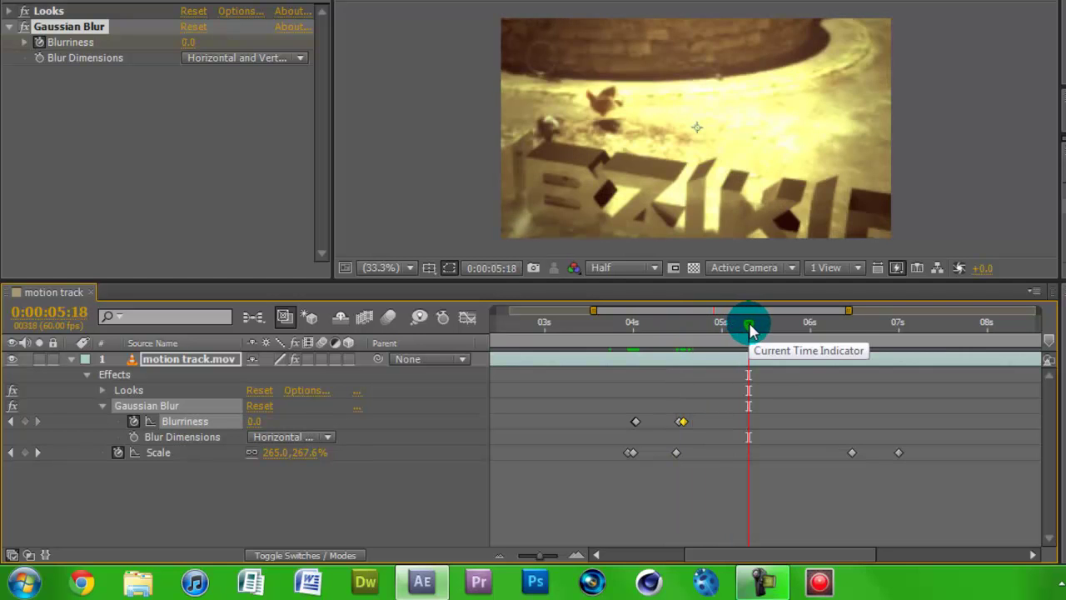
click(801, 328)
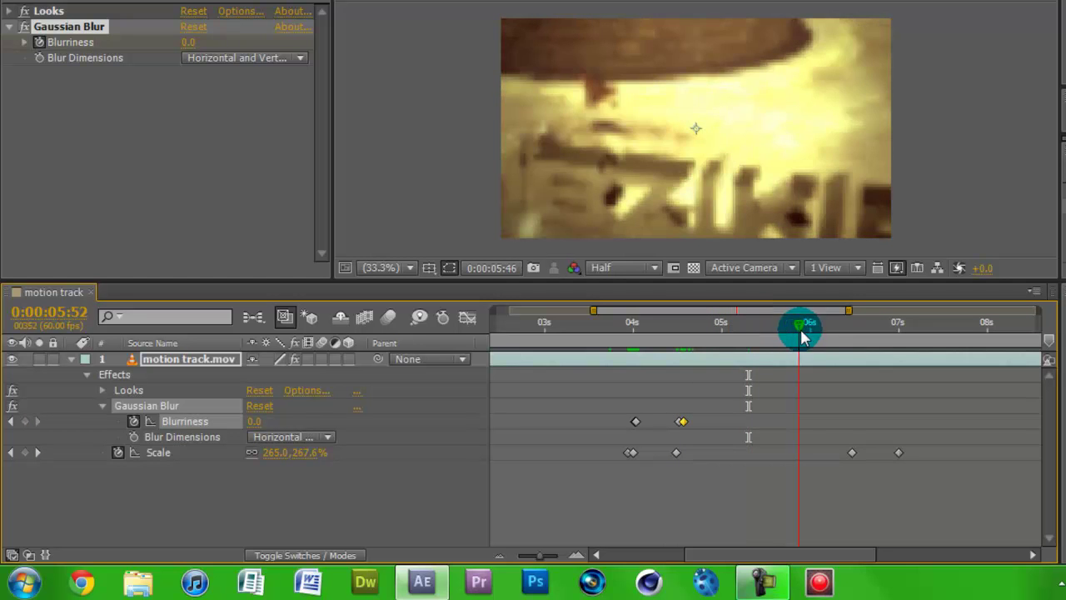
click(848, 332)
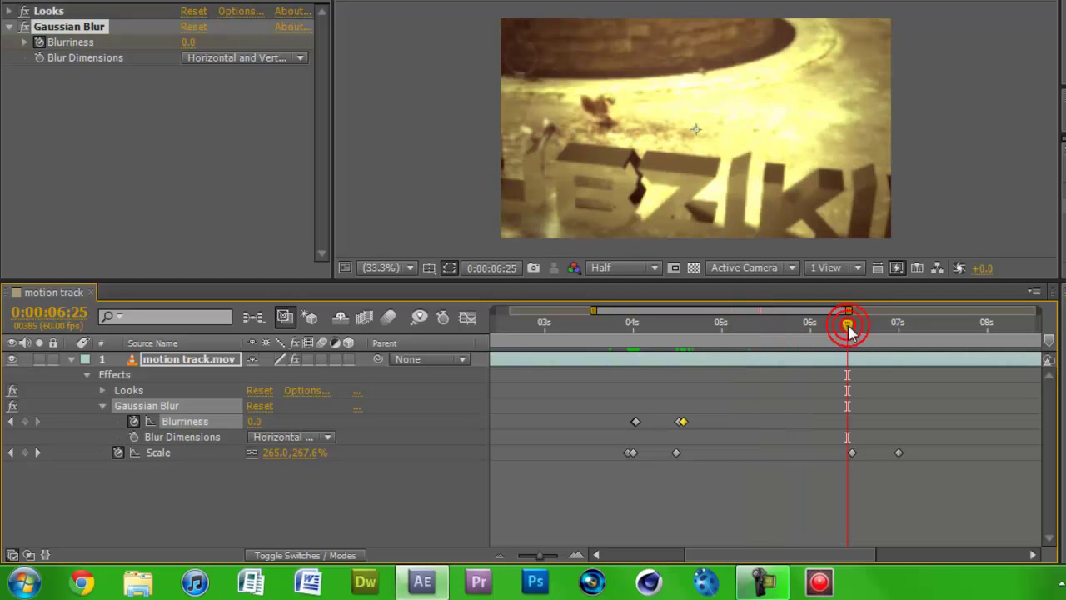
drag(849, 331, 853, 333)
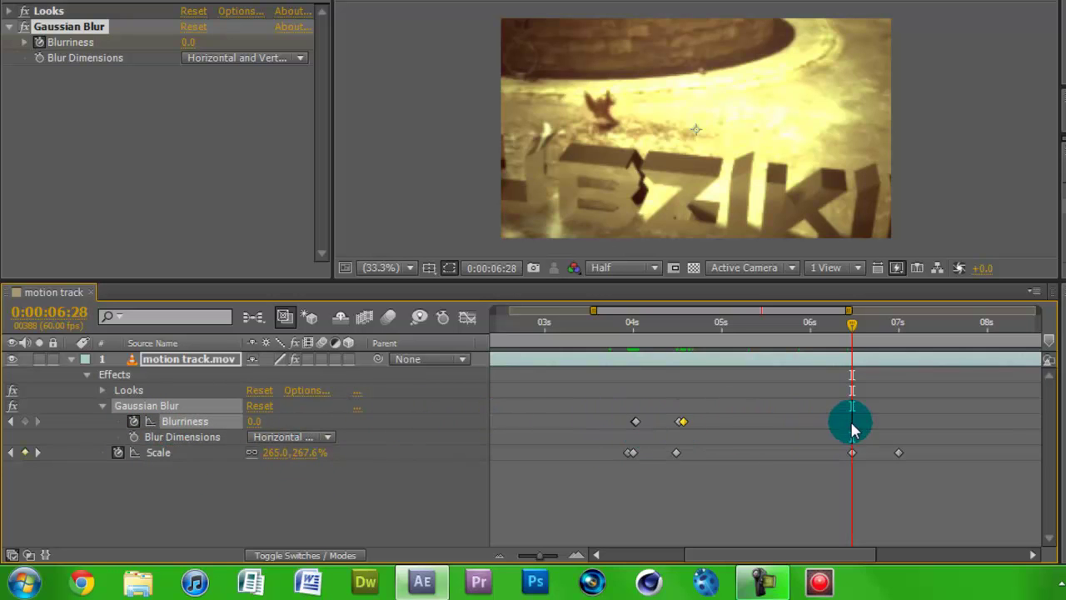
click(25, 422)
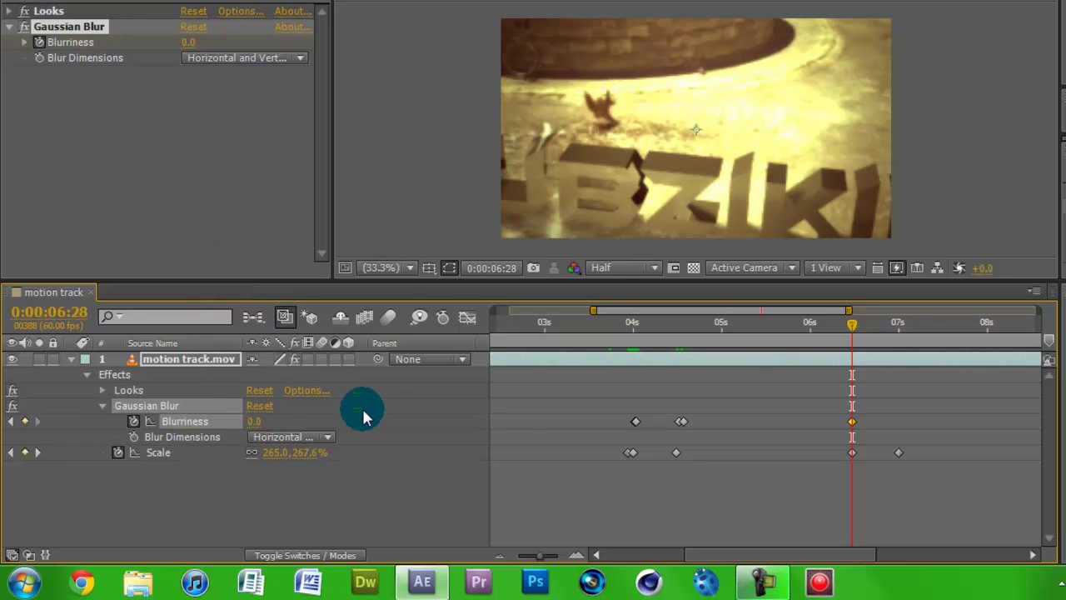
- Add a Blurriness keyframe at 0:00:06:32, just after the zoom-out starts, and set its value to 7.0
drag(858, 329, 859, 329)
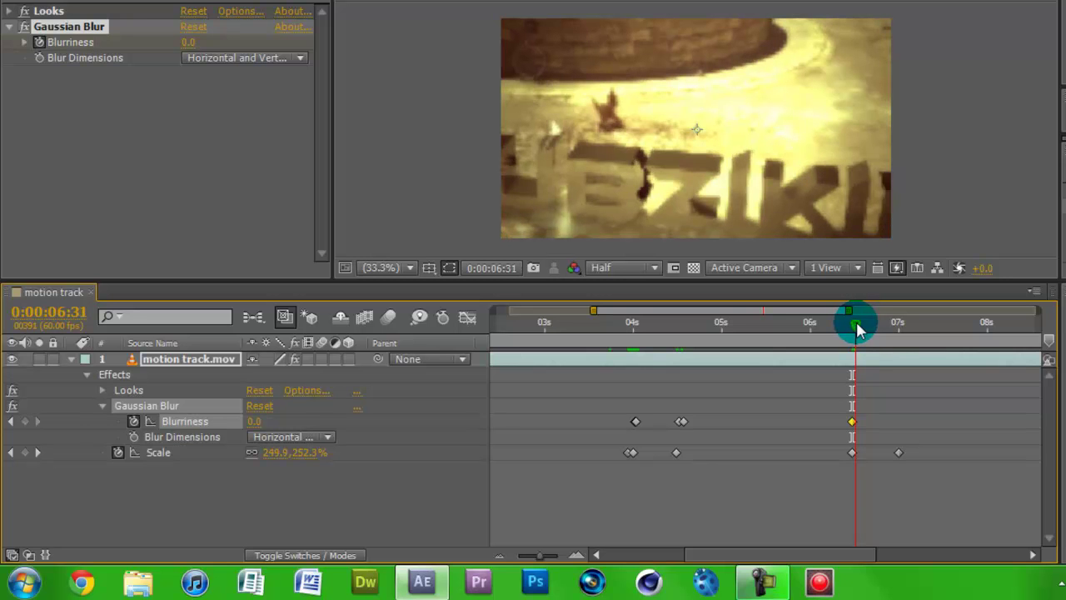
drag(858, 329, 858, 329)
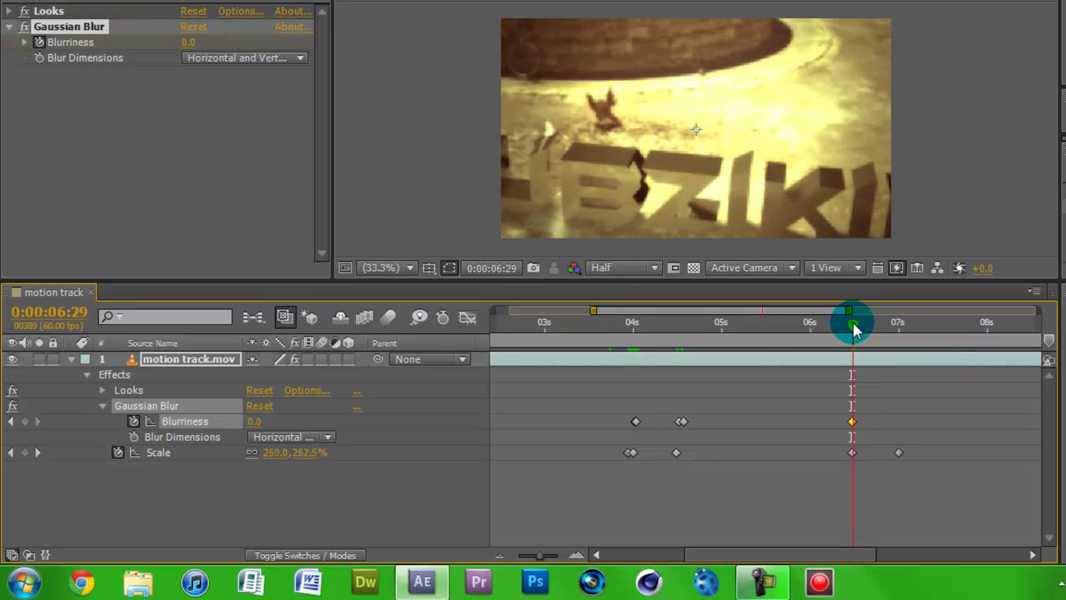
drag(858, 329, 861, 330)
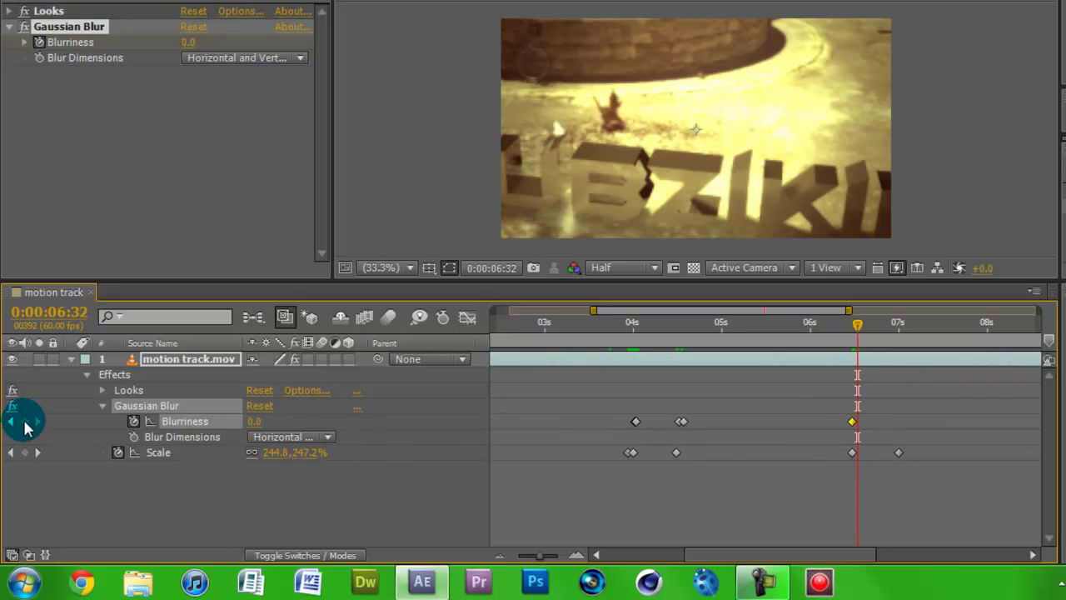
click(24, 421)
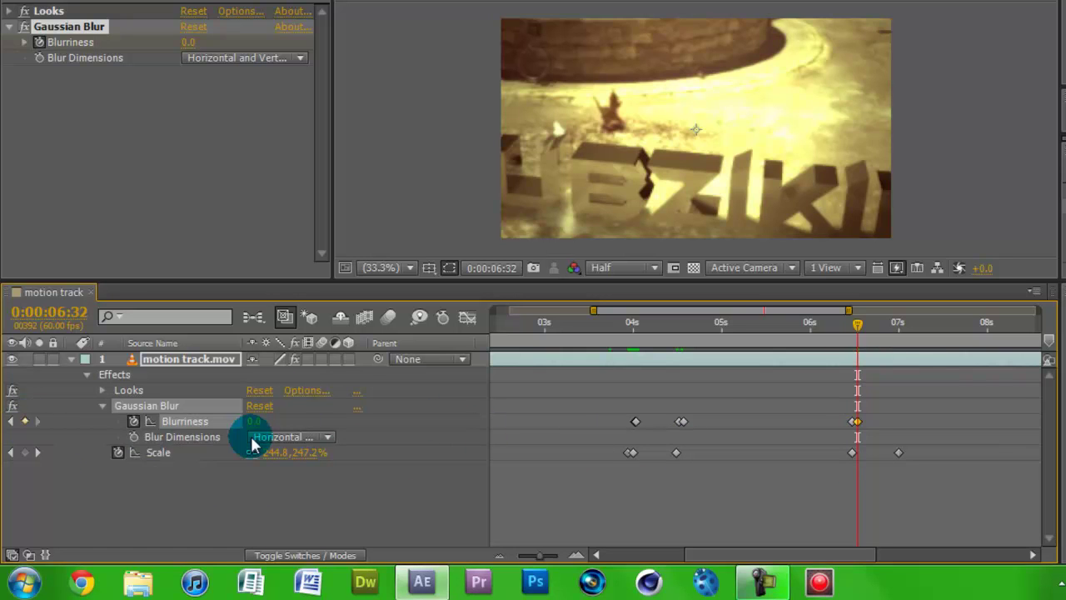
drag(249, 428, 320, 423)
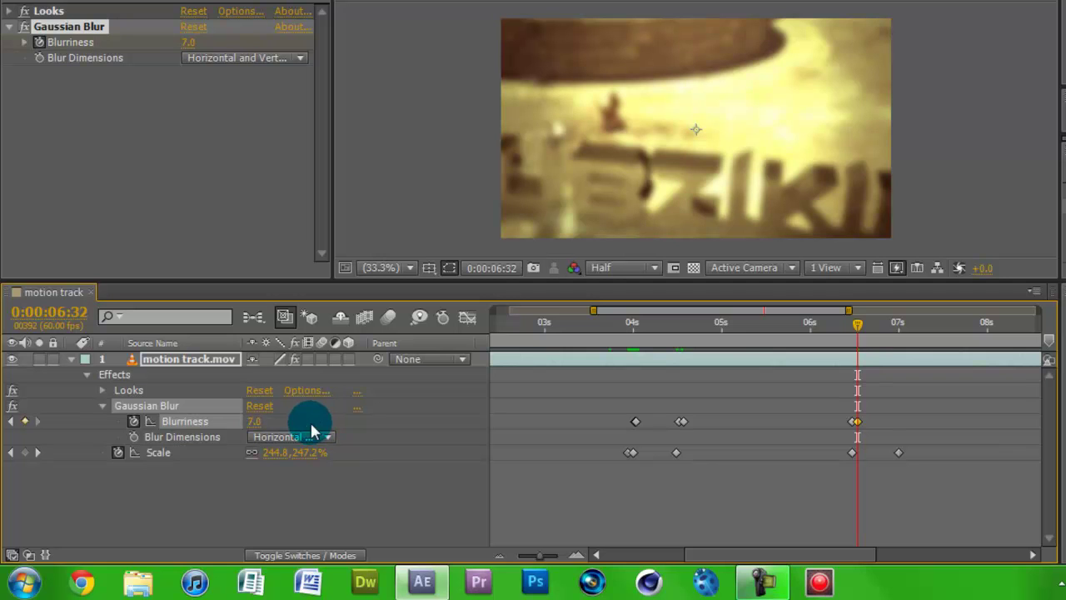
- Add Blurriness keyframes at 0:00:07:00 on the last Scale keyframe and at 0:00:07:03, setting the latter to 0.0
drag(861, 335, 899, 333)
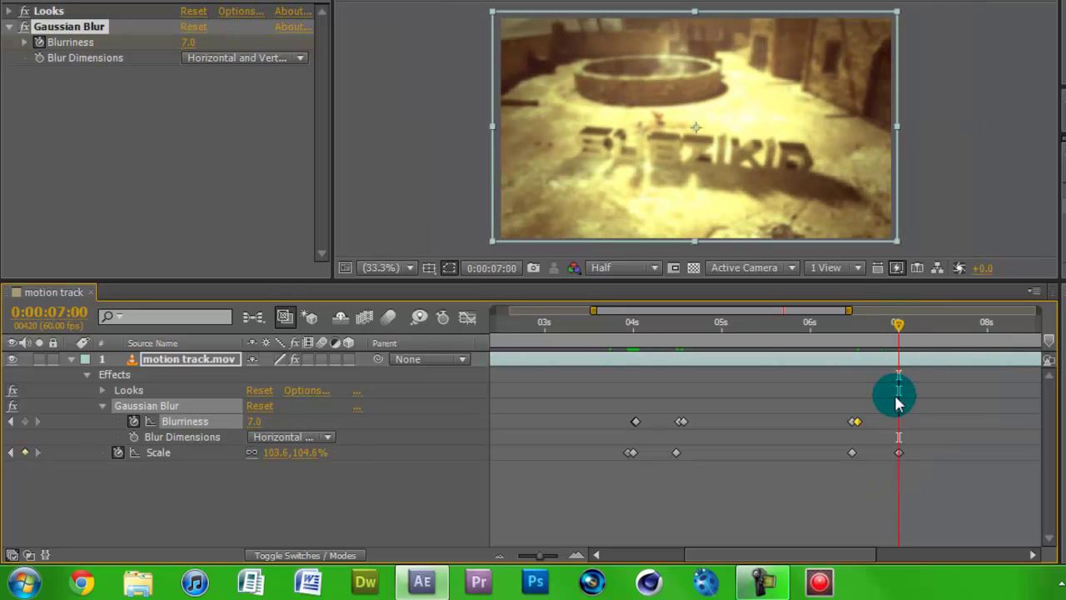
click(26, 423)
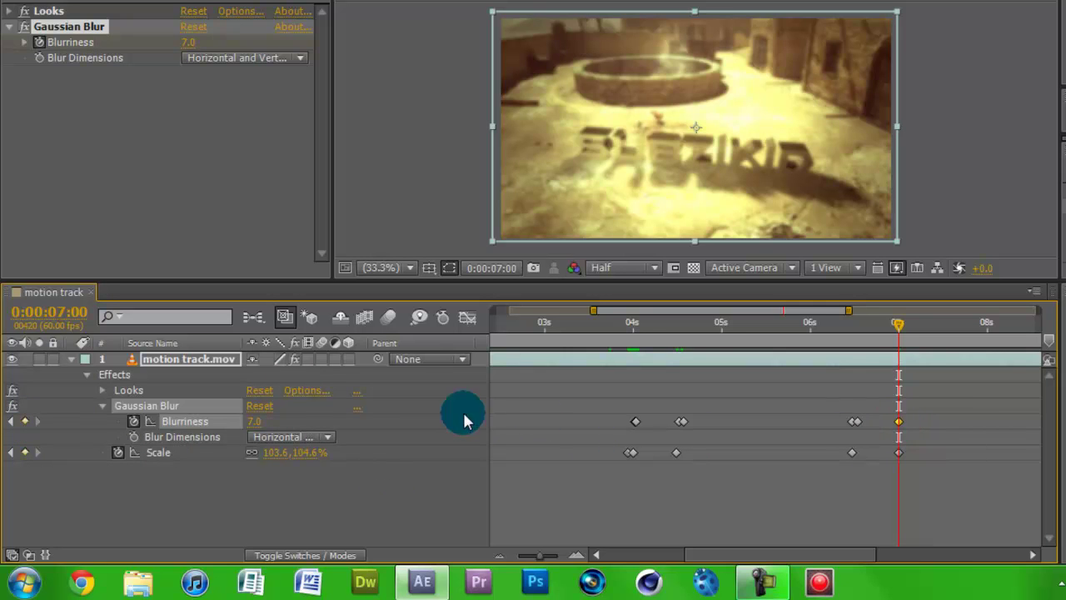
drag(898, 333, 906, 446)
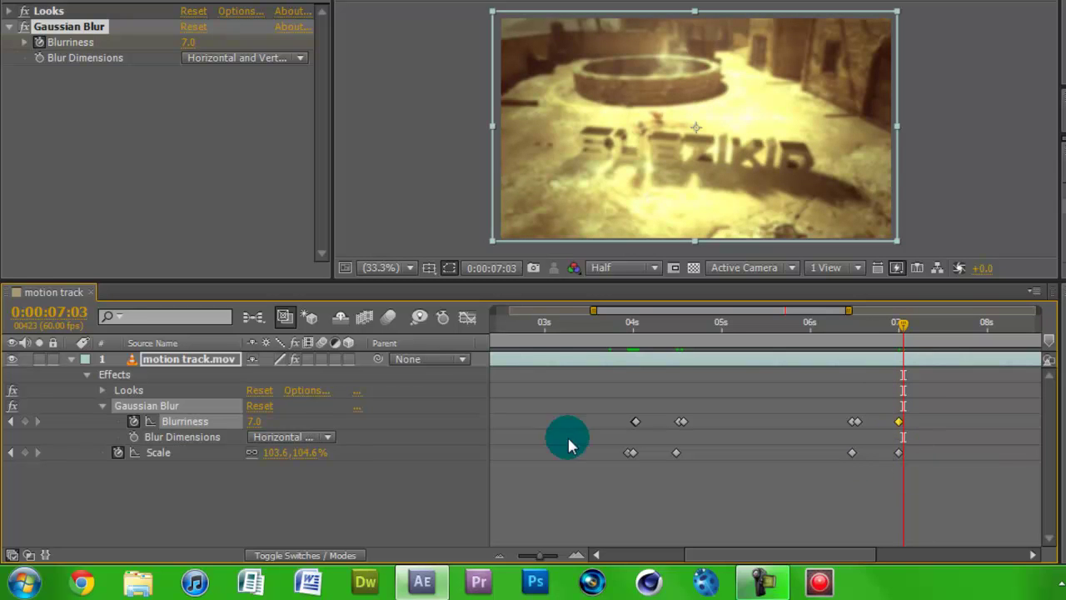
click(24, 422)
click(254, 421)
text(0)
click(107, 416)
click(248, 423)
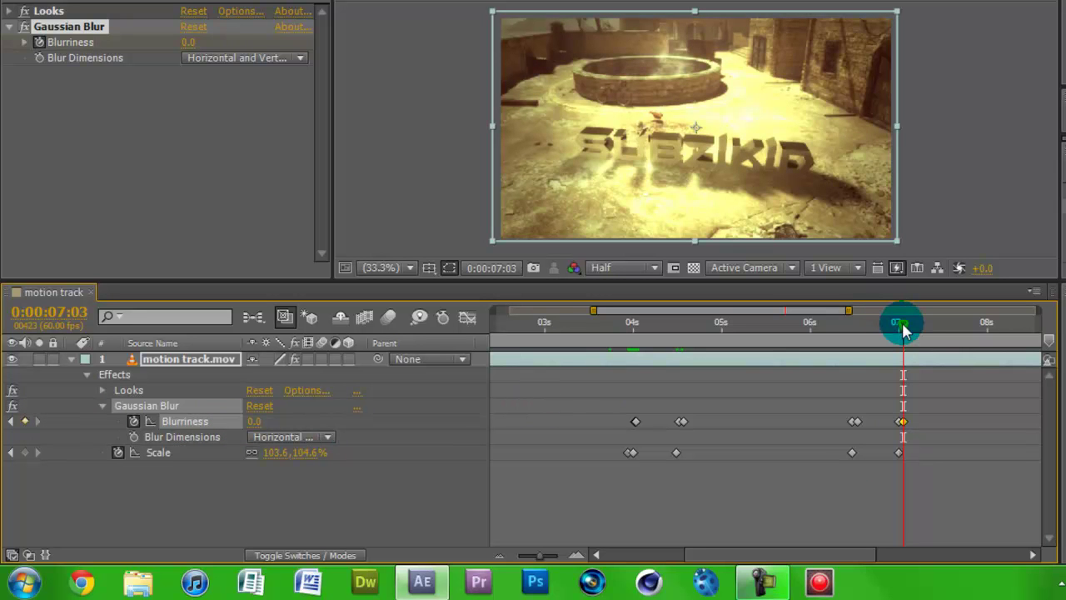
- Scrub the composition from before the first Scale keyframe to past the last one to review the blurred zoom
drag(664, 329, 591, 333)
click(610, 344)
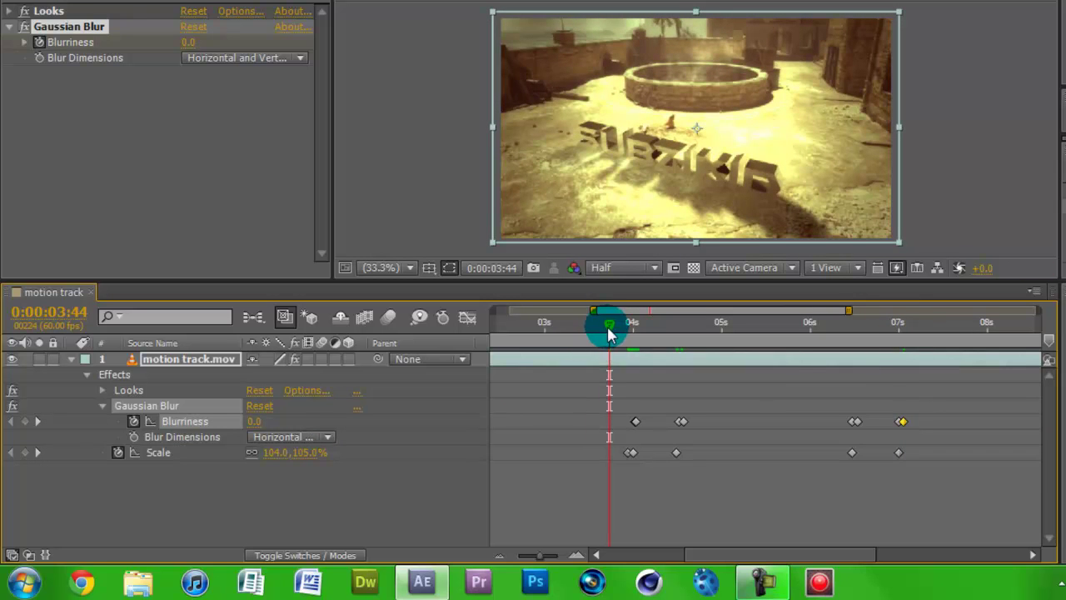
drag(609, 328, 778, 323)
click(780, 329)
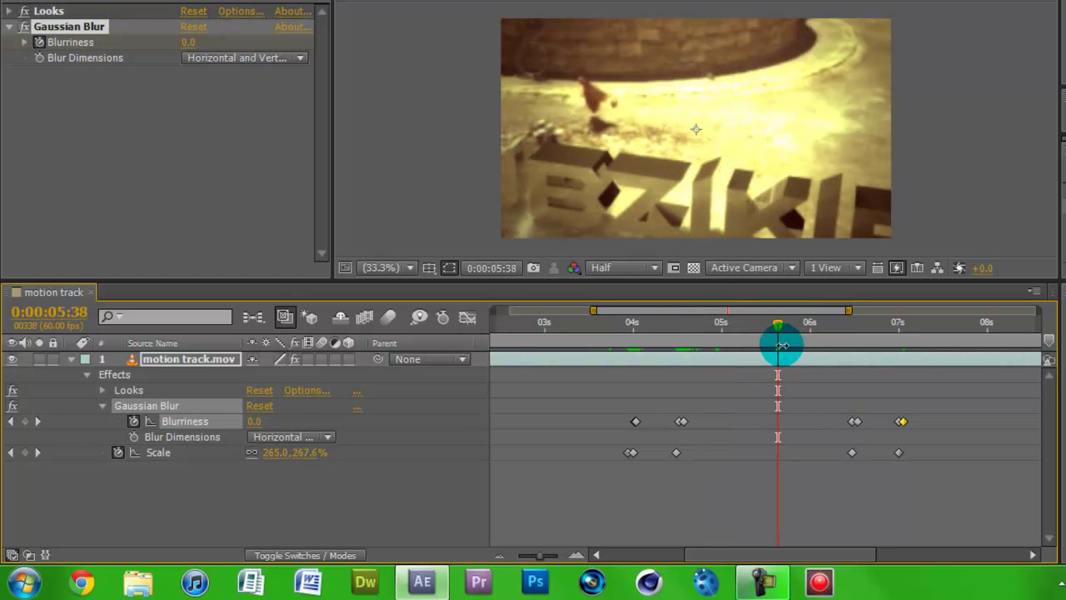
drag(824, 340, 1010, 335)
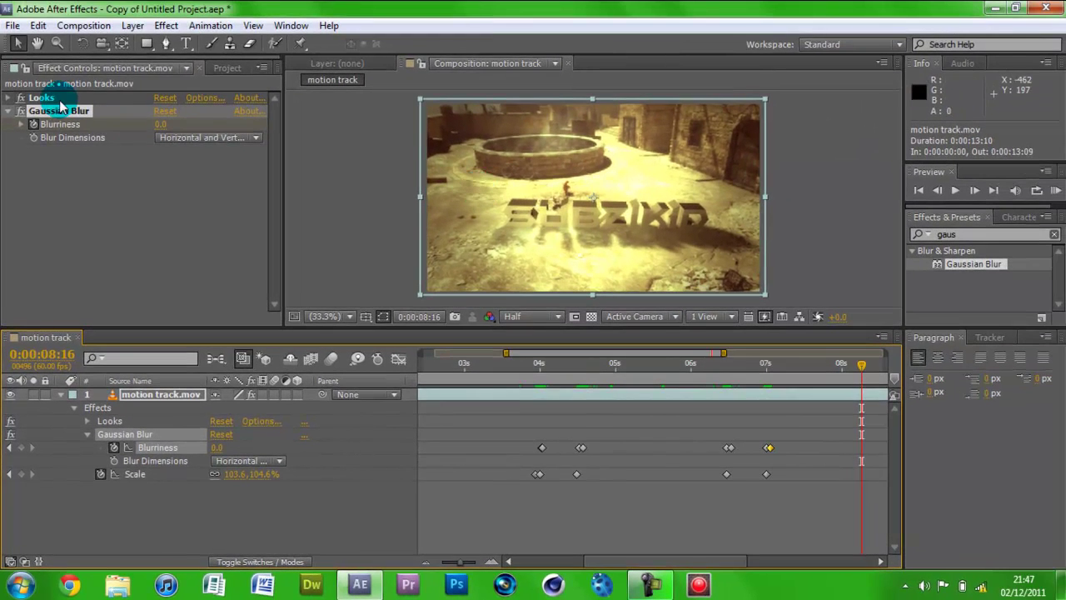
click(58, 27)
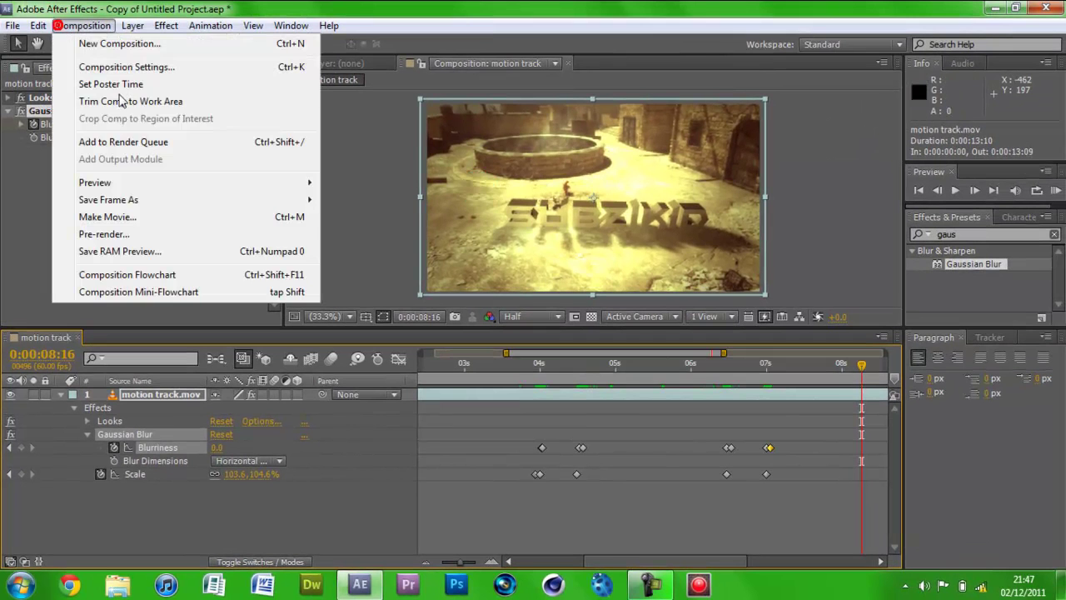
click(252, 8)
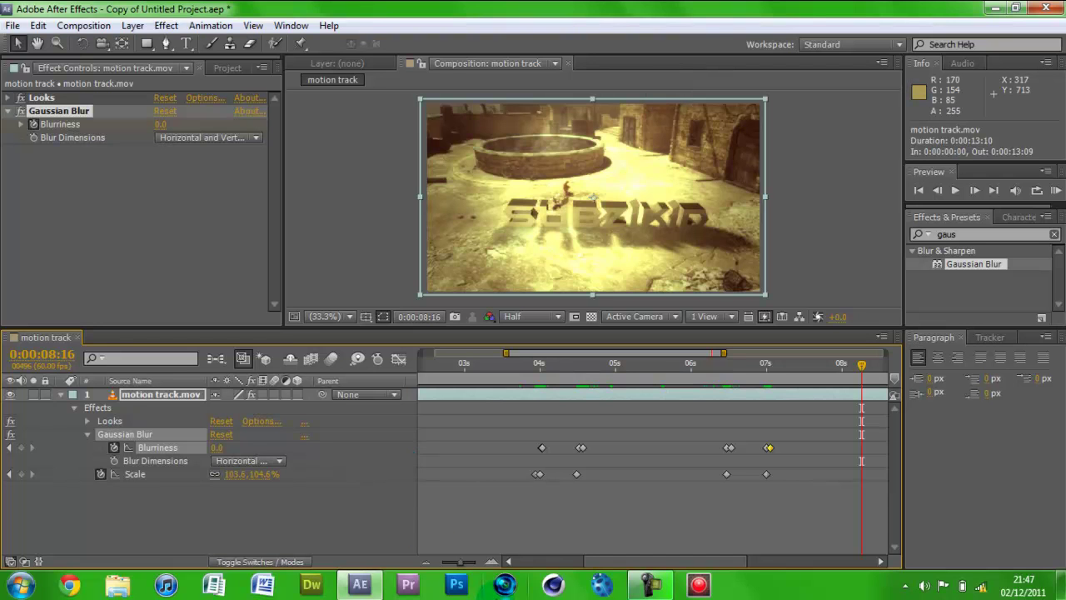
click(500, 588)
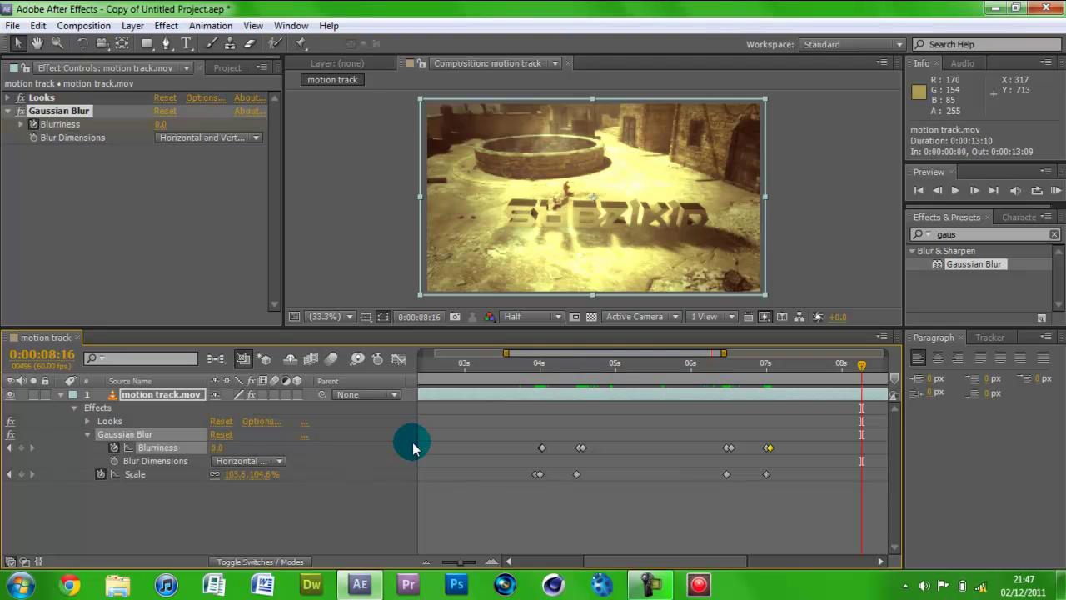
- Minimize the After Effects window to show the desktop
click(999, 8)
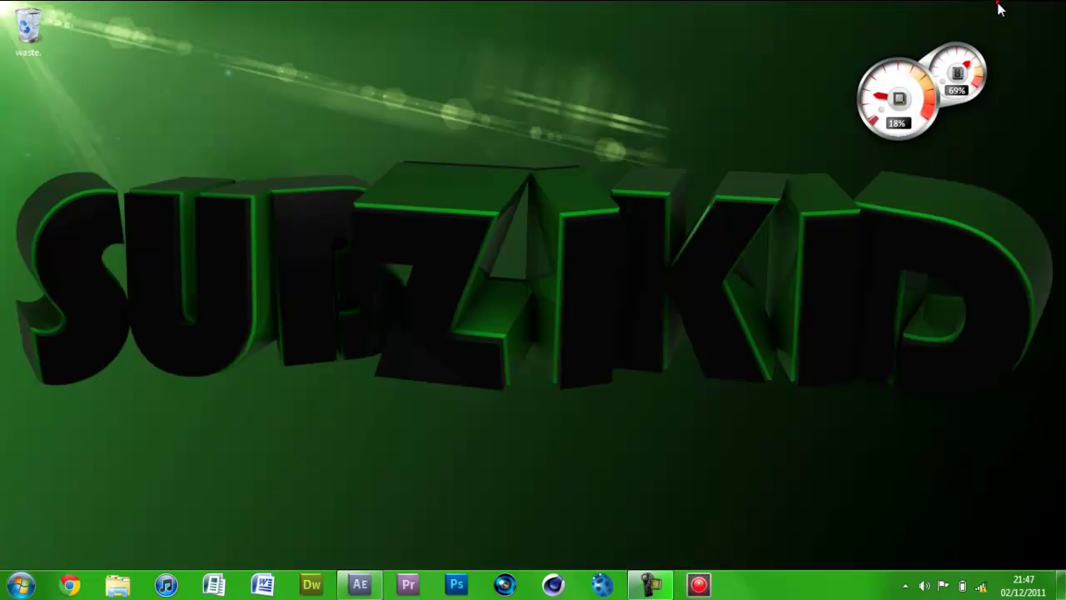